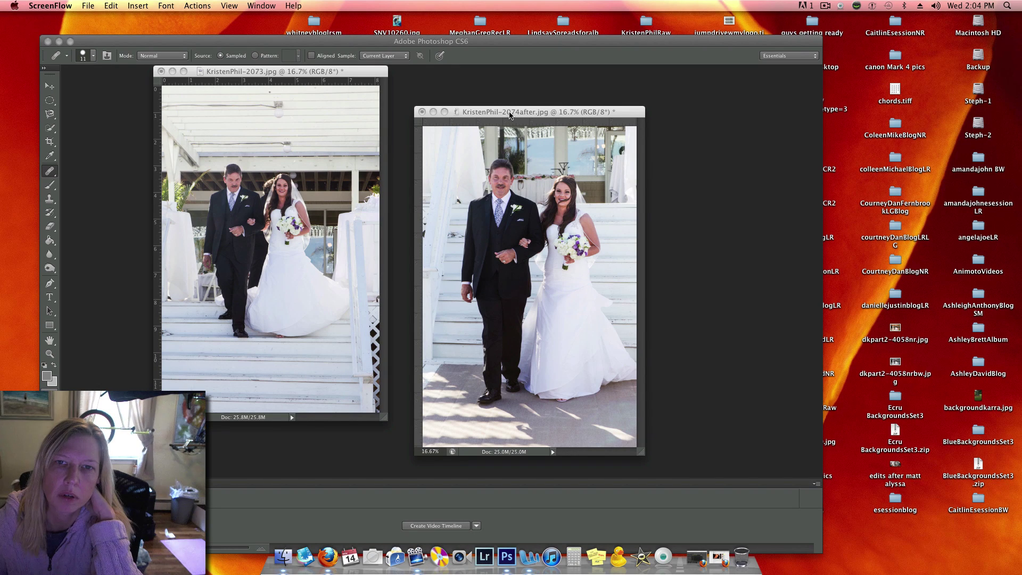
- Enlarge the 2074after photo to 33.3% and arrange its window beside the 2073 photo
click(509, 116)
drag(505, 114, 491, 106)
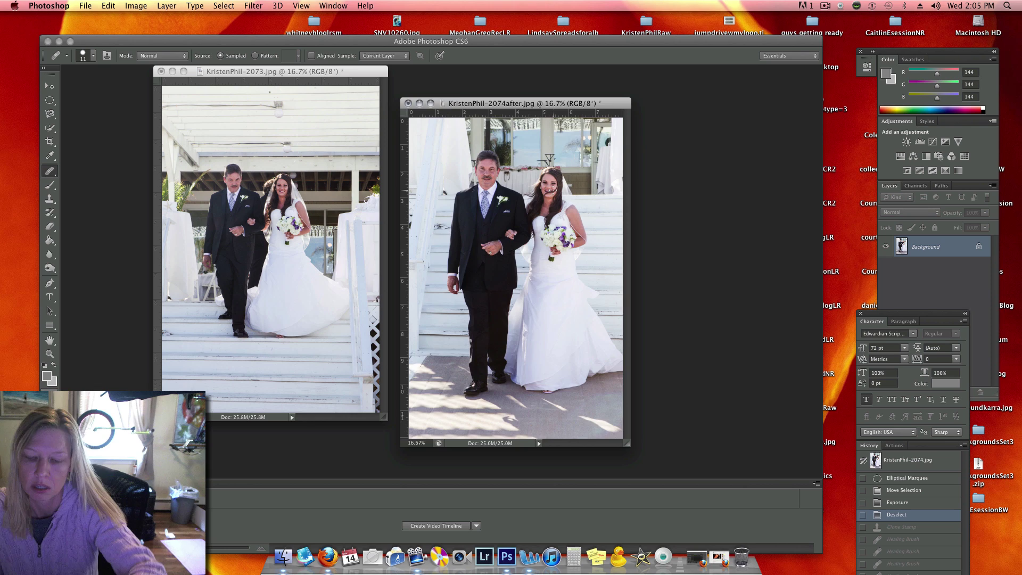
key(super+plus)
key(super+plus)
scroll(689, 241, up, 2)
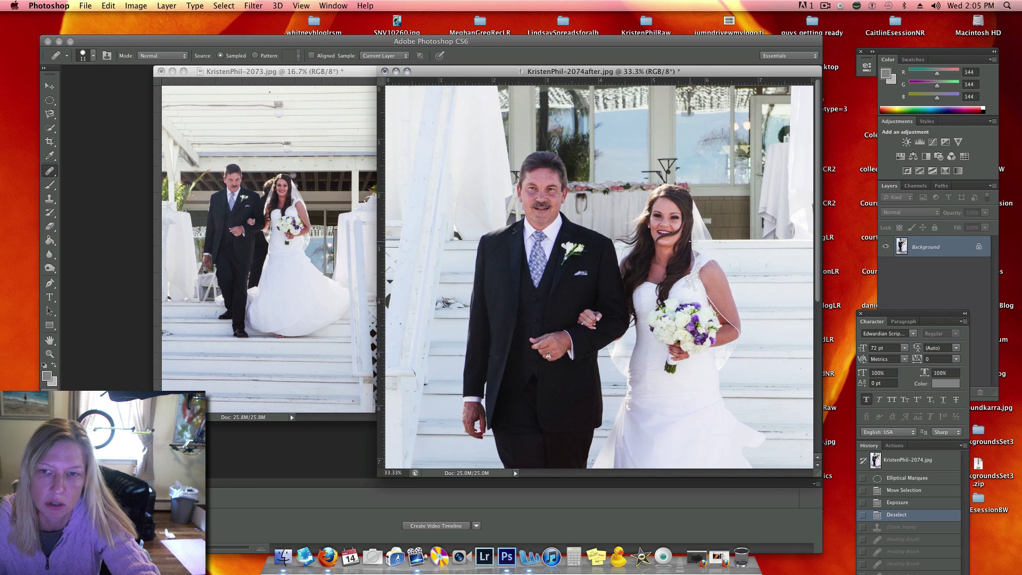
drag(724, 71, 693, 97)
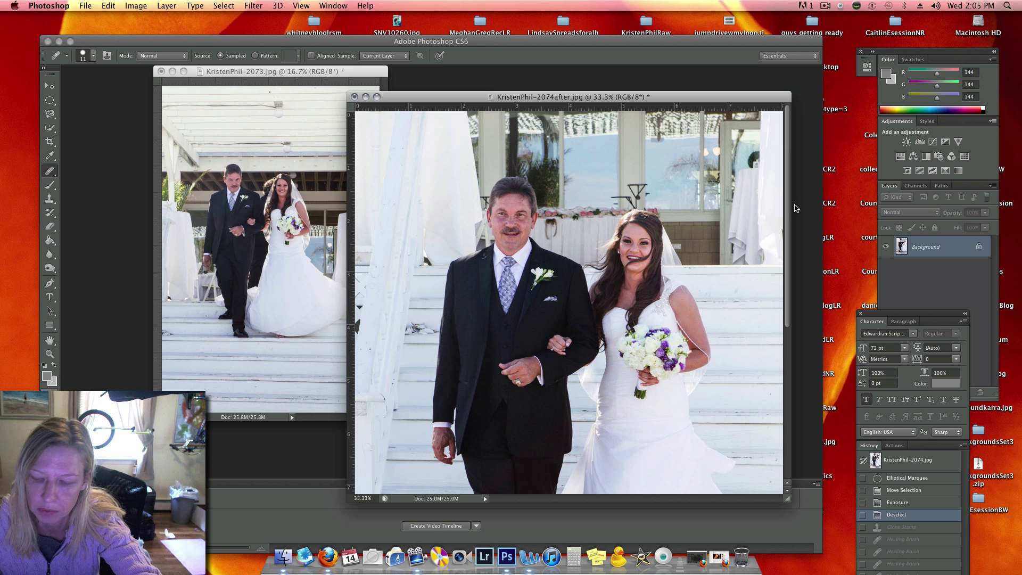
drag(433, 97, 448, 77)
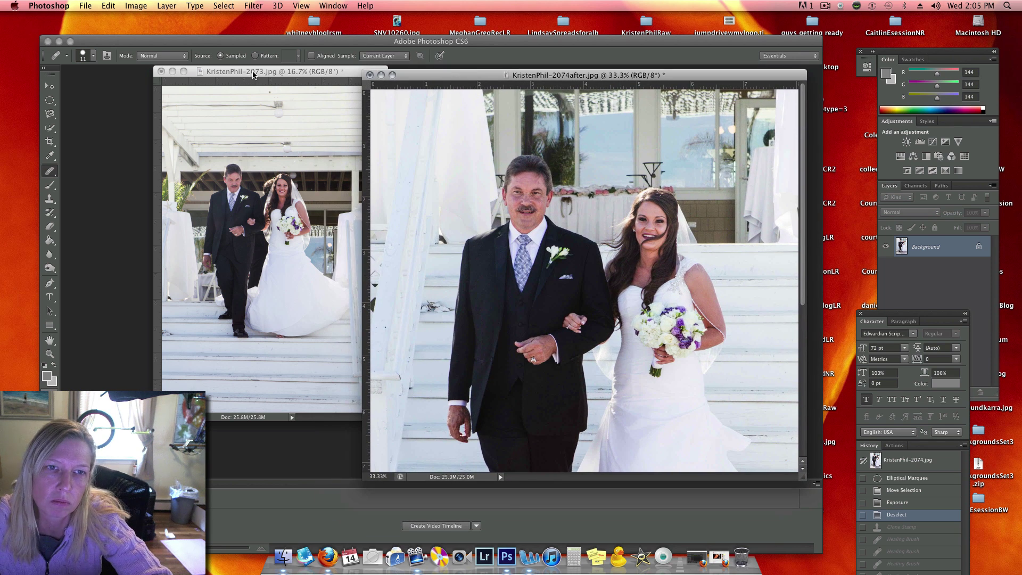
drag(255, 73, 221, 117)
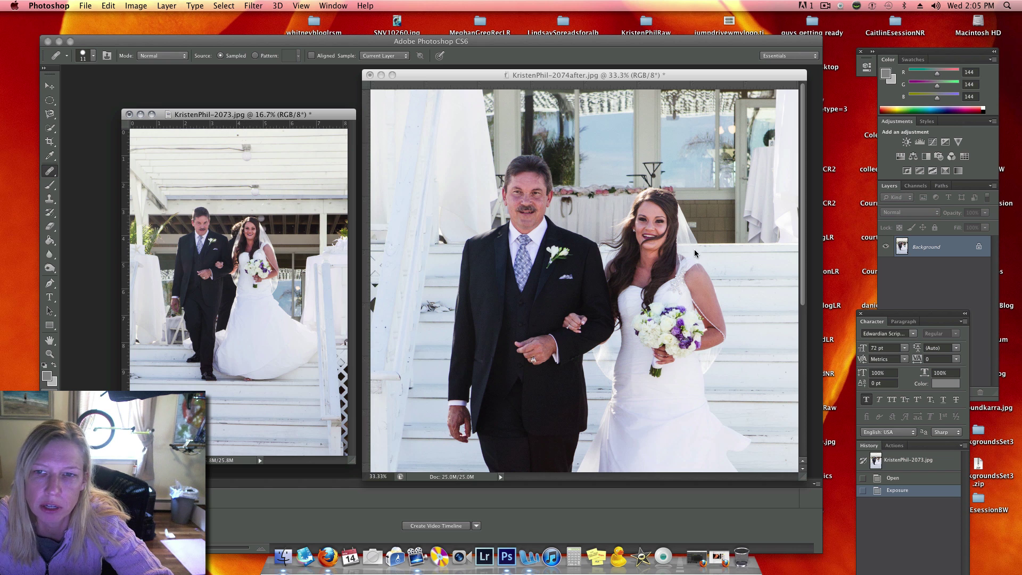
- Outline the bride's face in the 2073 photo with the Magnetic Lasso, closing the selection at her hairline
click(51, 115)
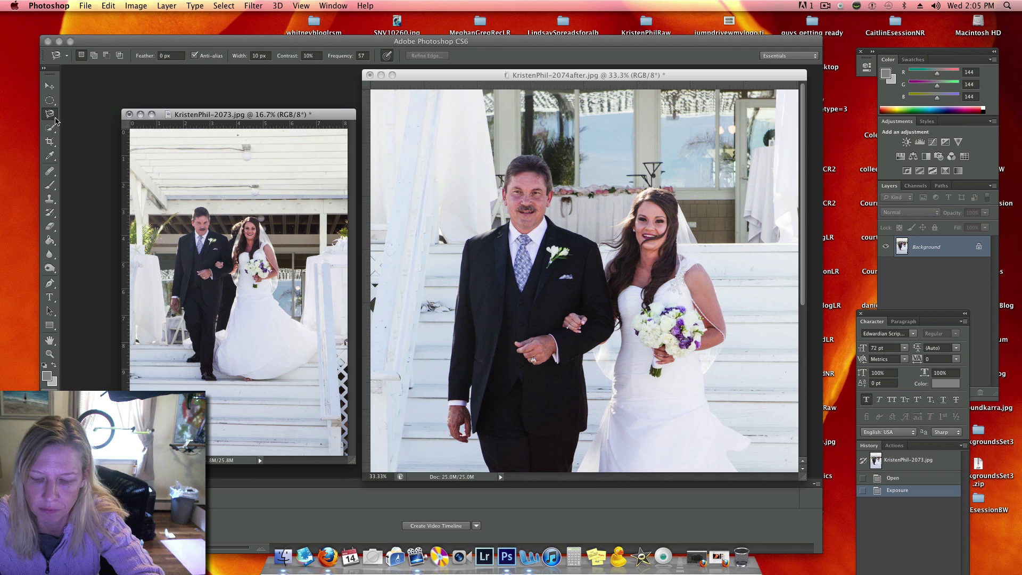
key(super+equal)
key(super+equal)
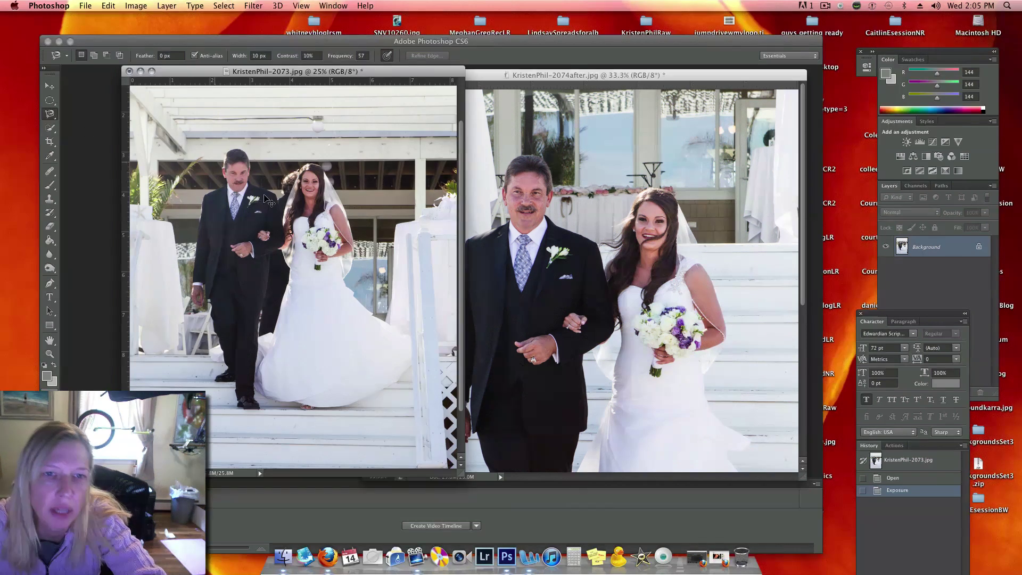
key(super+equal)
scroll(459, 198, up, 3)
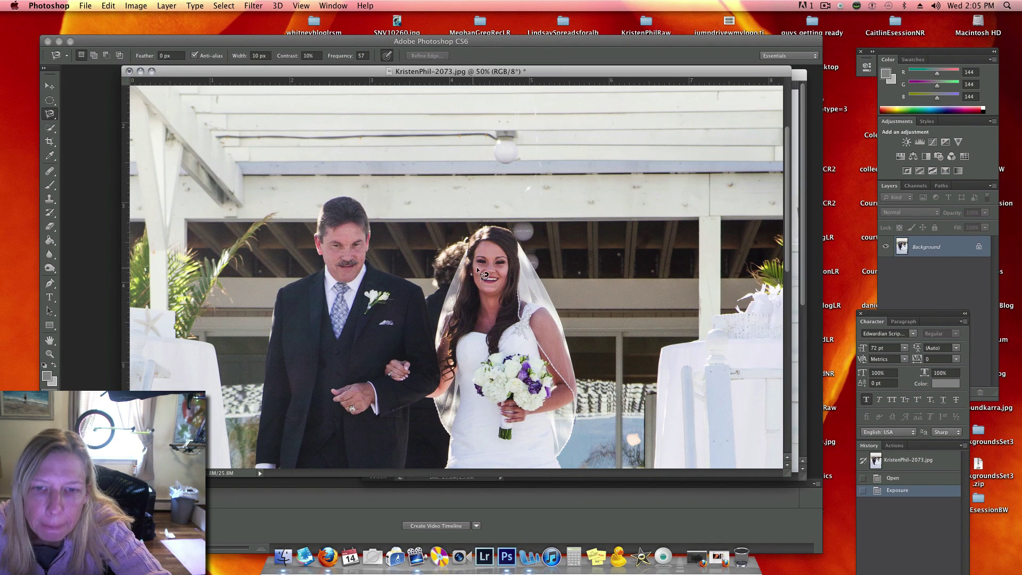
click(490, 241)
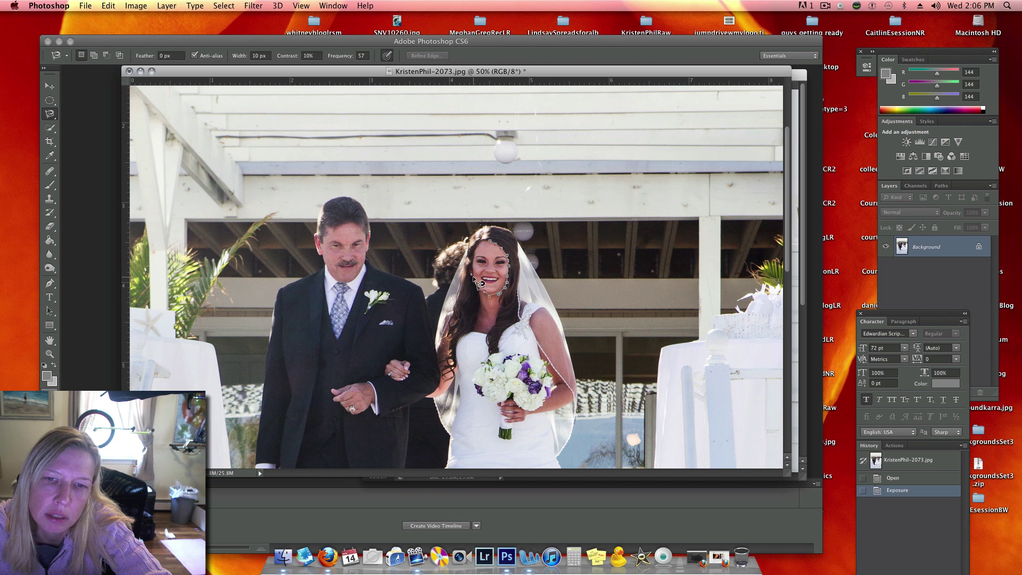
click(489, 240)
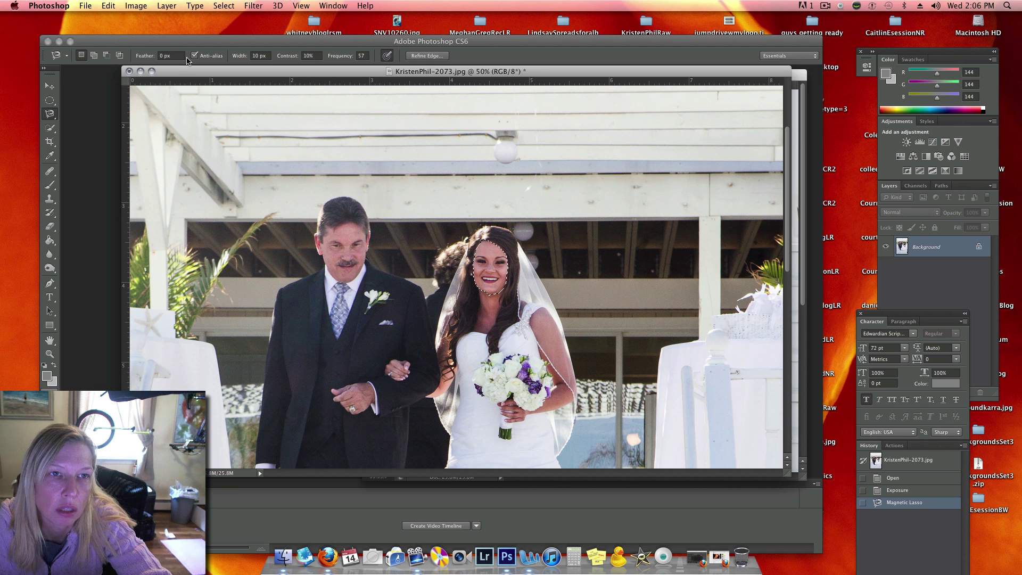
- Copy the selected face from the 2073 photo and paste it into the 2074after photo
click(108, 8)
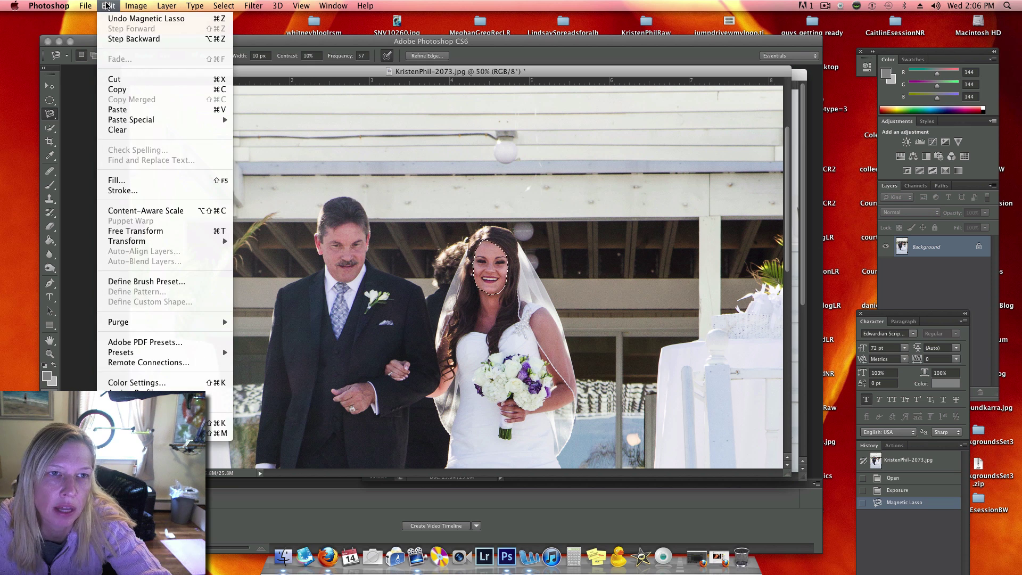
click(121, 89)
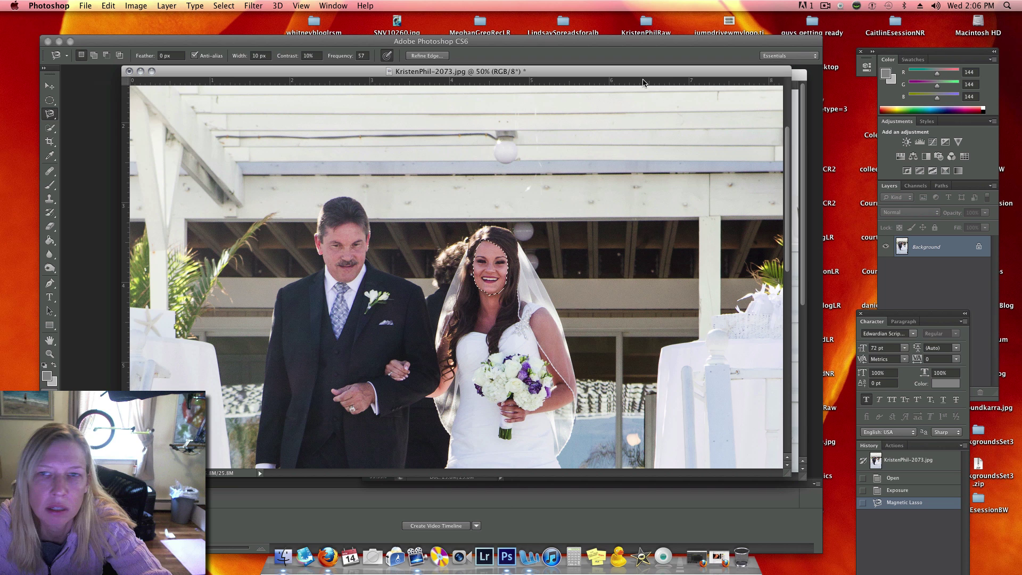
click(801, 76)
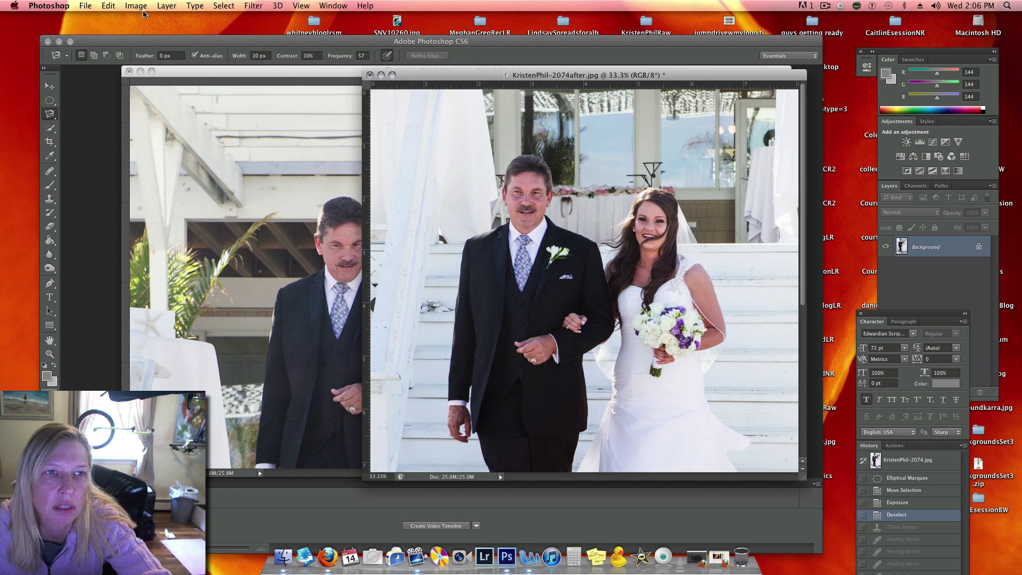
click(110, 6)
click(118, 110)
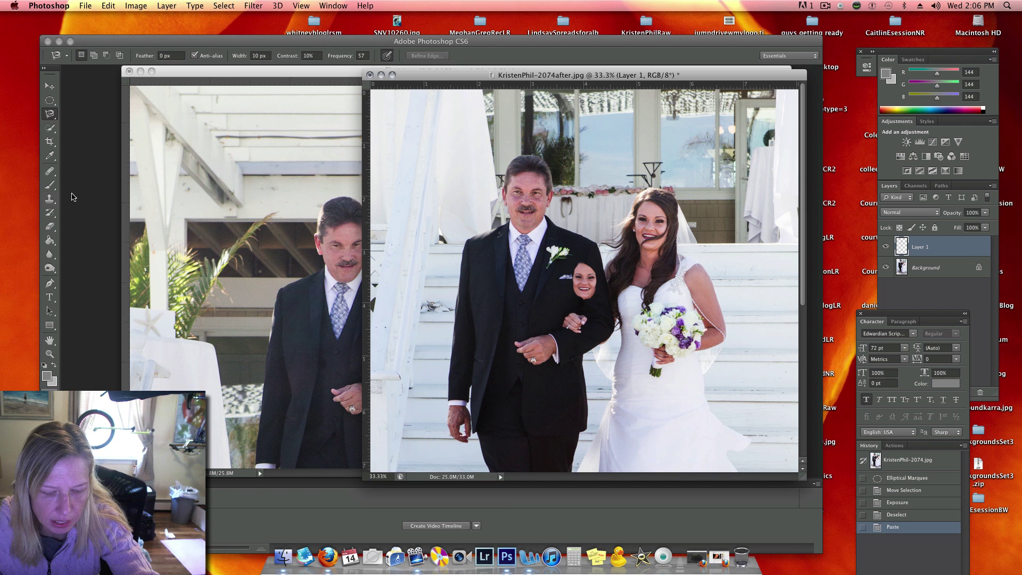
- Free-transform the pasted face to about 152% scale and 5.48° rotation, placing it over the bride's original face
key(super+t)
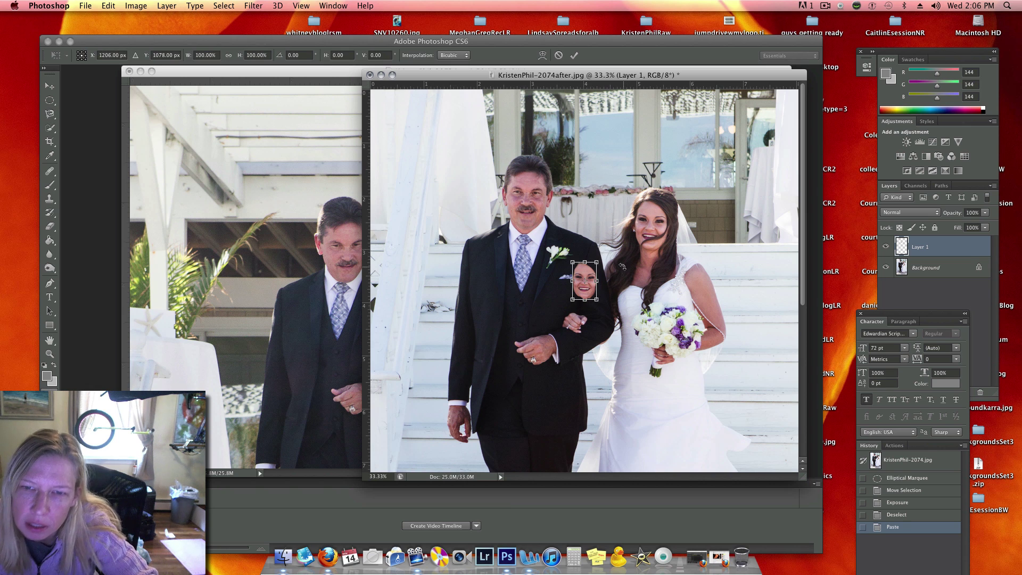
drag(597, 262, 649, 215)
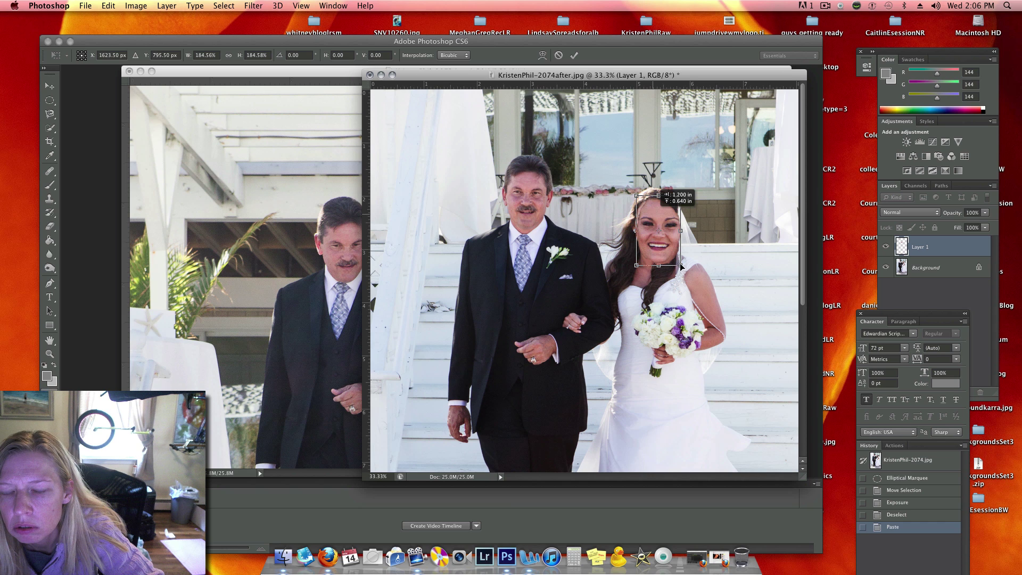
drag(679, 261, 654, 234)
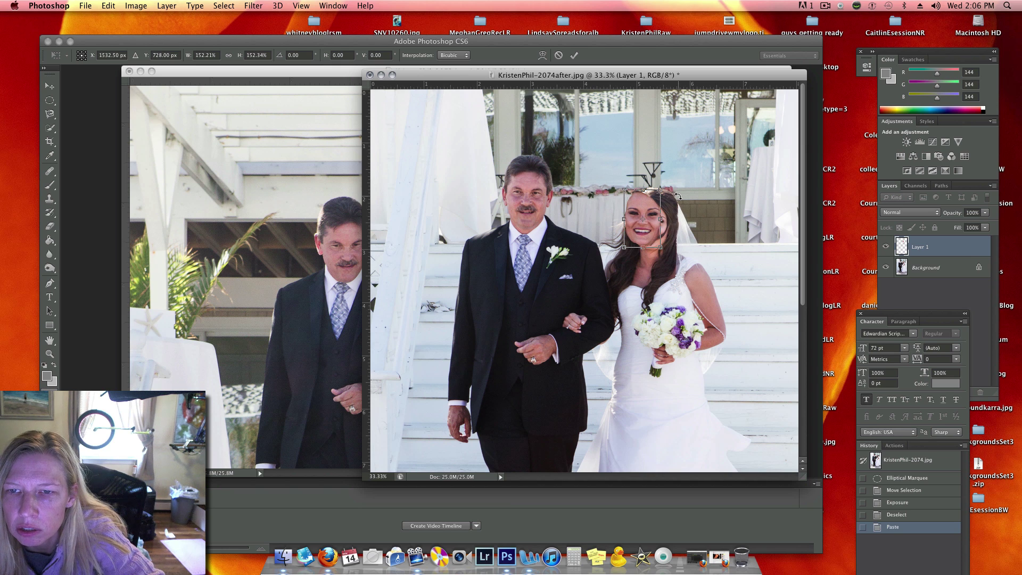
drag(680, 199, 701, 188)
drag(646, 210, 656, 216)
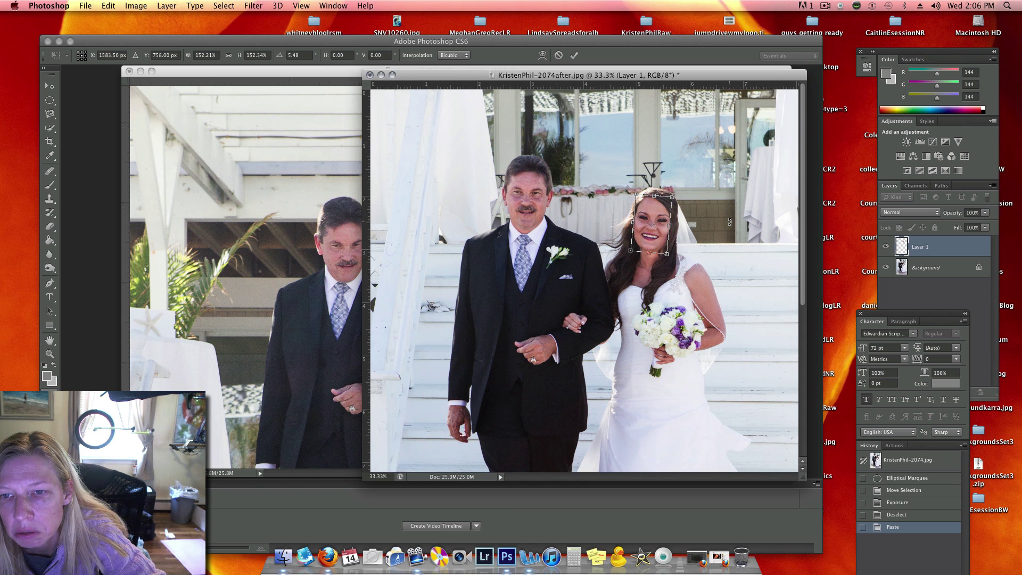
key(Return)
key(l)
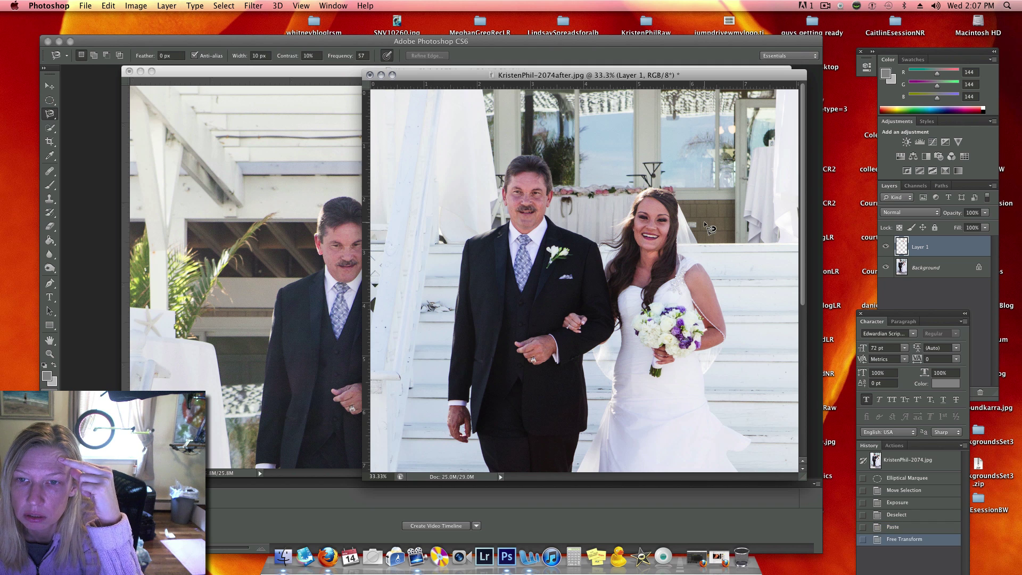
- Blend the lower edge of the pasted face below the chin using a soft 37 px Clone Stamp
key(super+plus)
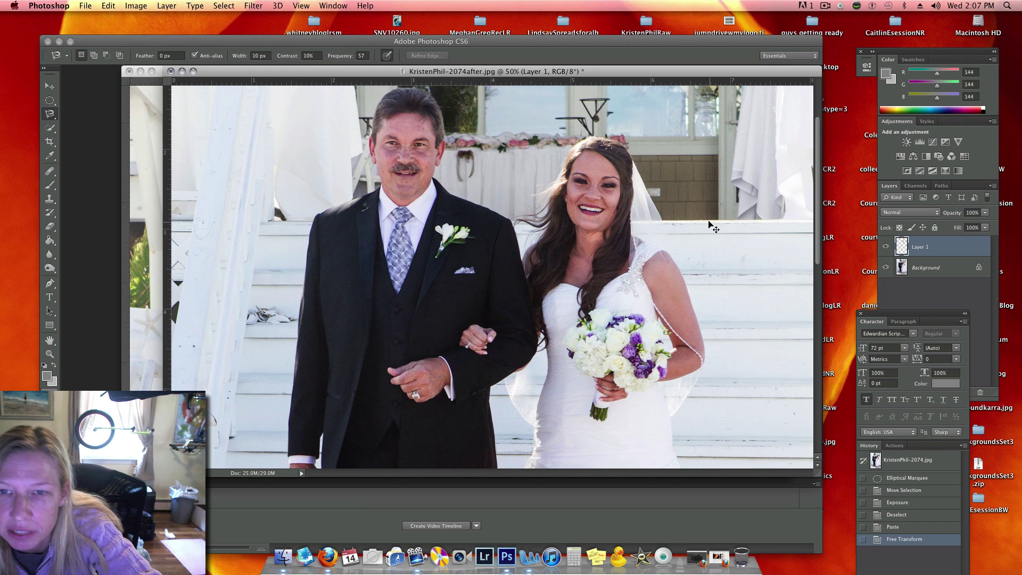
key(super+plus)
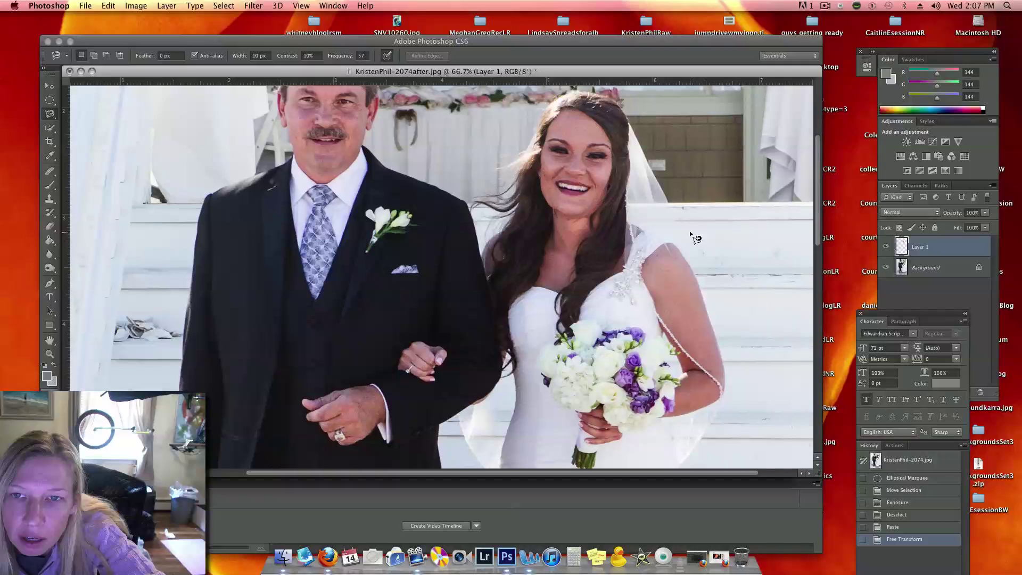
scroll(690, 235, up, 4)
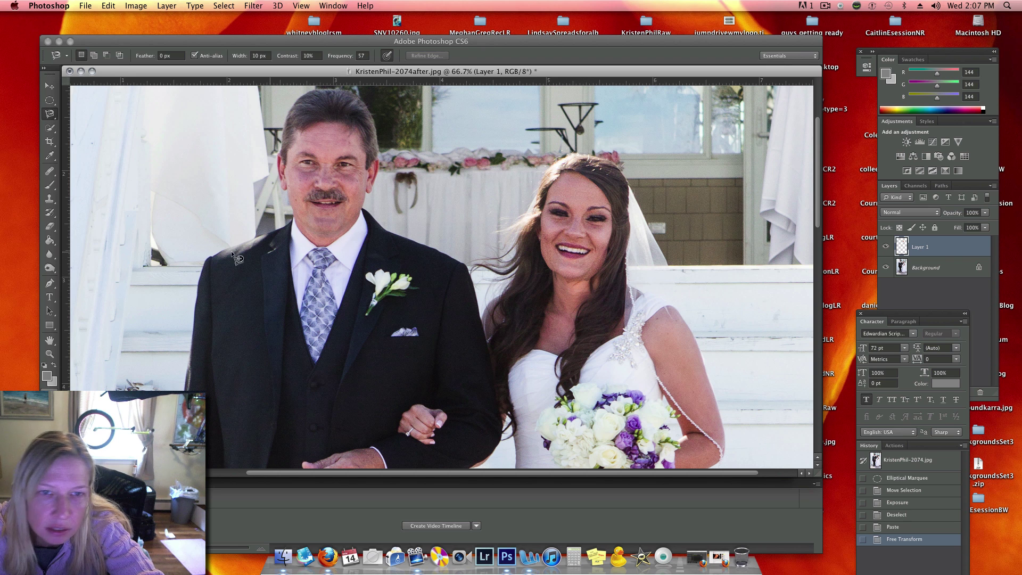
click(50, 198)
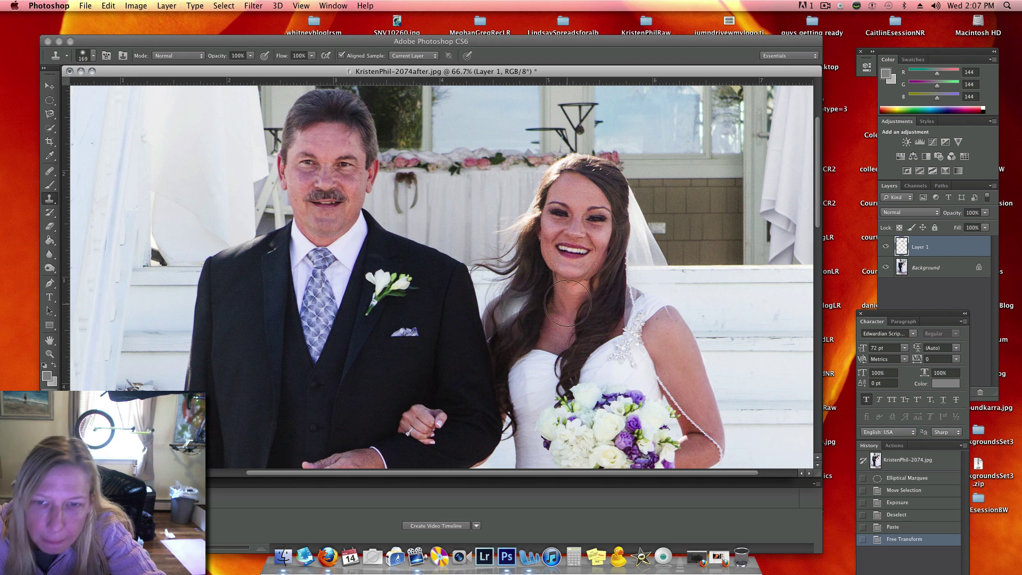
click(93, 56)
click(75, 87)
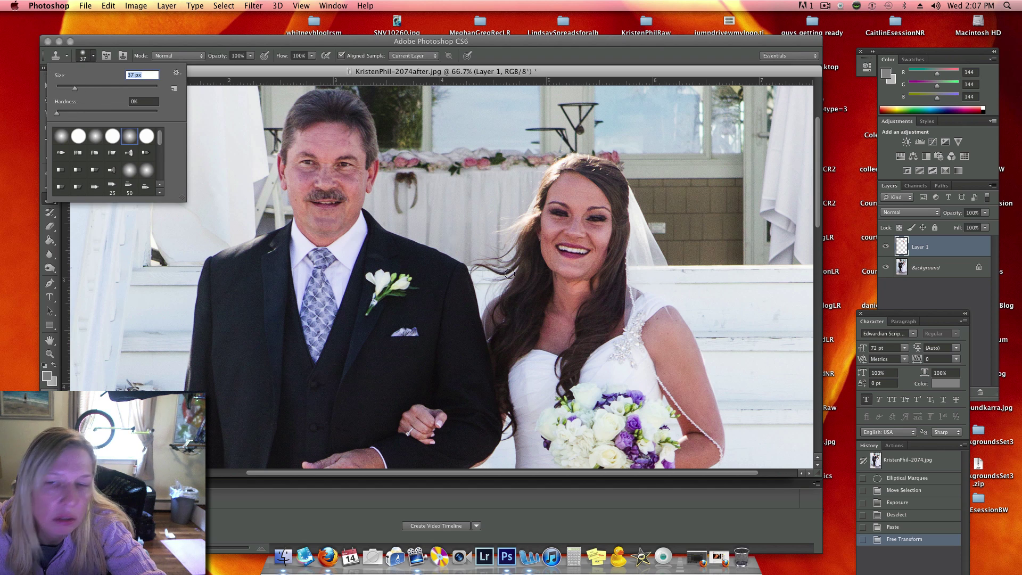
click(562, 287)
drag(564, 282, 570, 282)
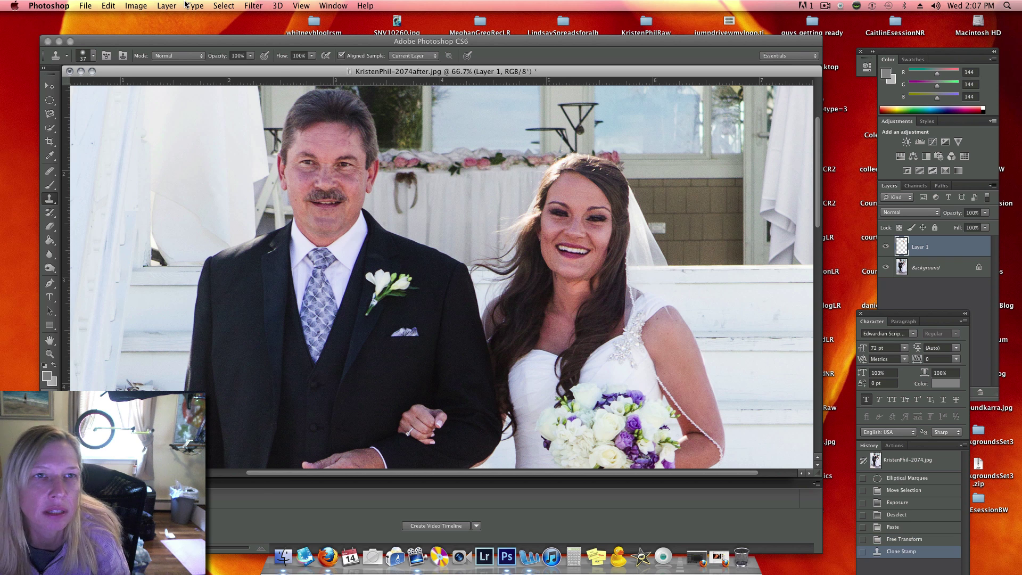
- Flatten the image and clone over the shadow area beneath the bride's chin
click(166, 5)
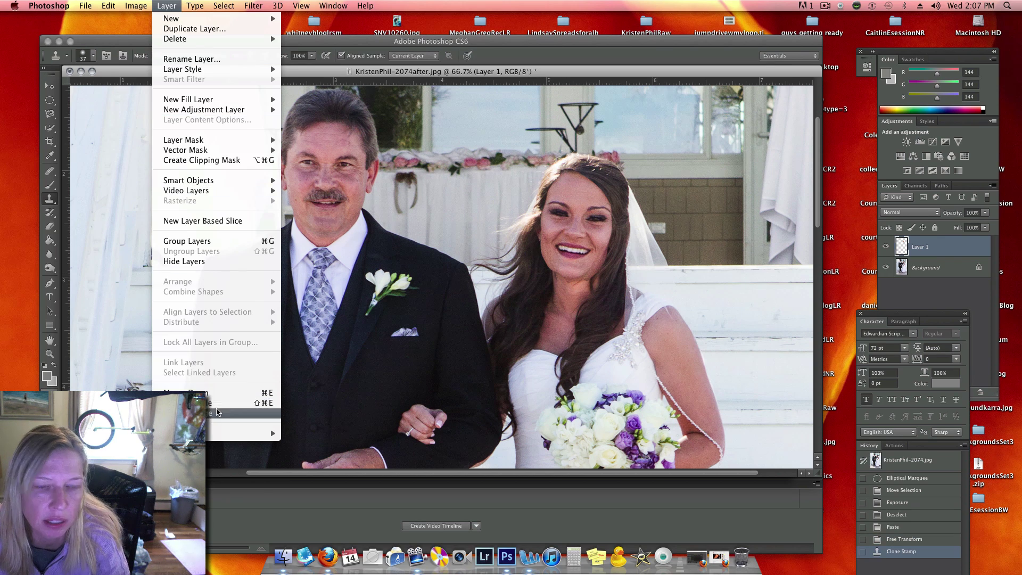
click(208, 413)
drag(566, 284, 582, 285)
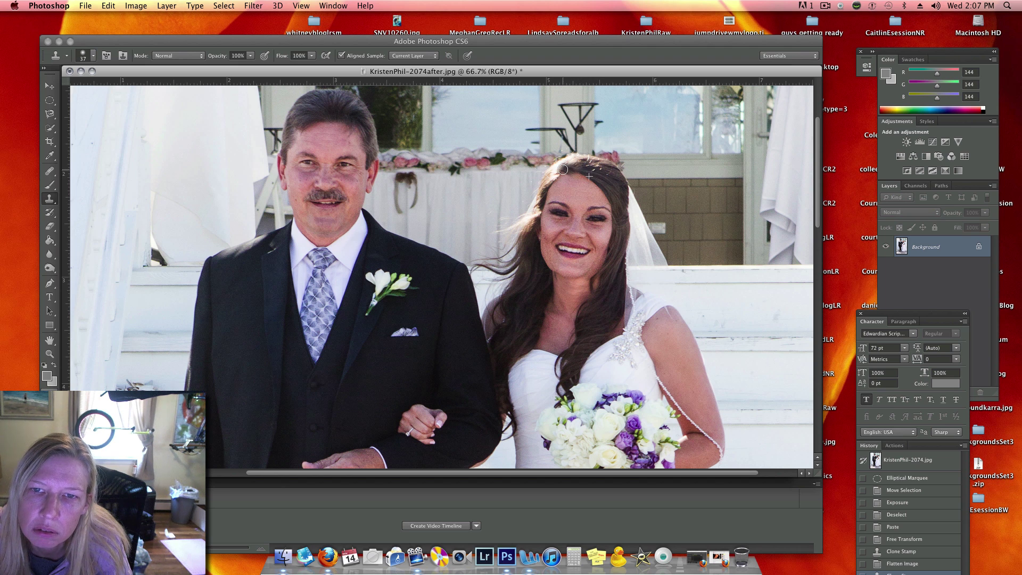
- Retouch the bride's upper forehead and hairline with the Clone Stamp, undoing one stroke and painting it again
click(108, 6)
click(537, 166)
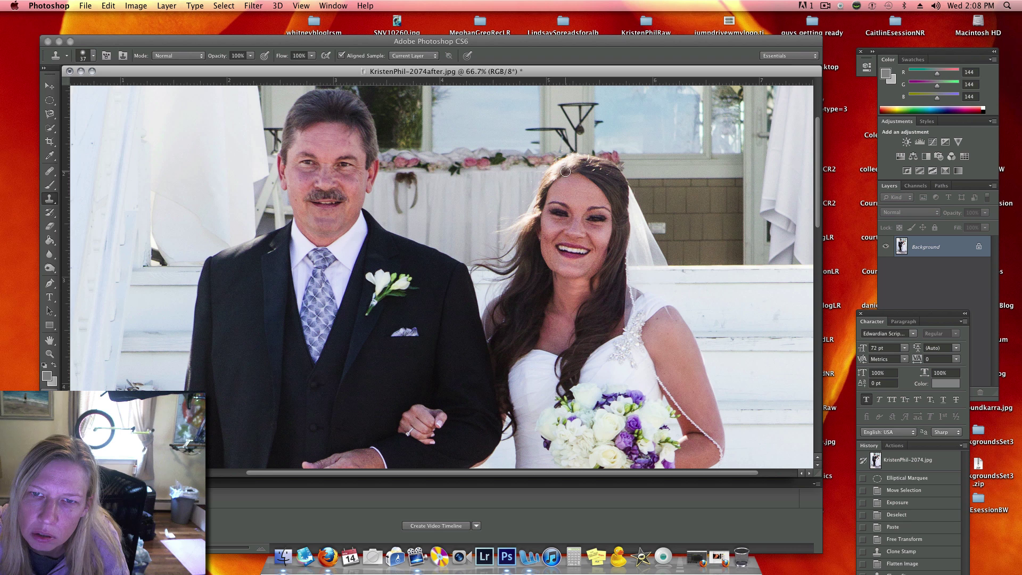
drag(567, 170, 554, 175)
click(109, 6)
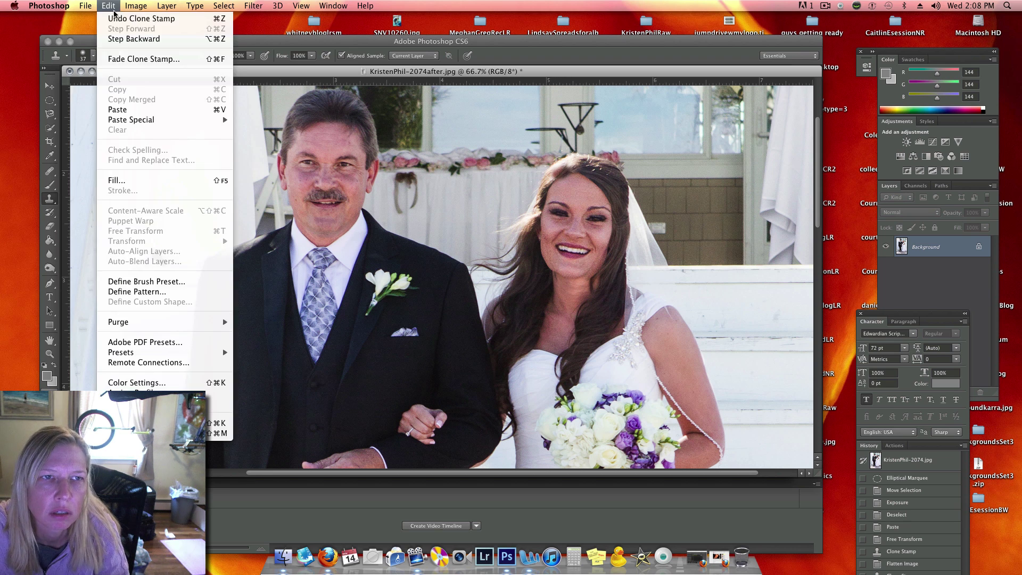
click(116, 17)
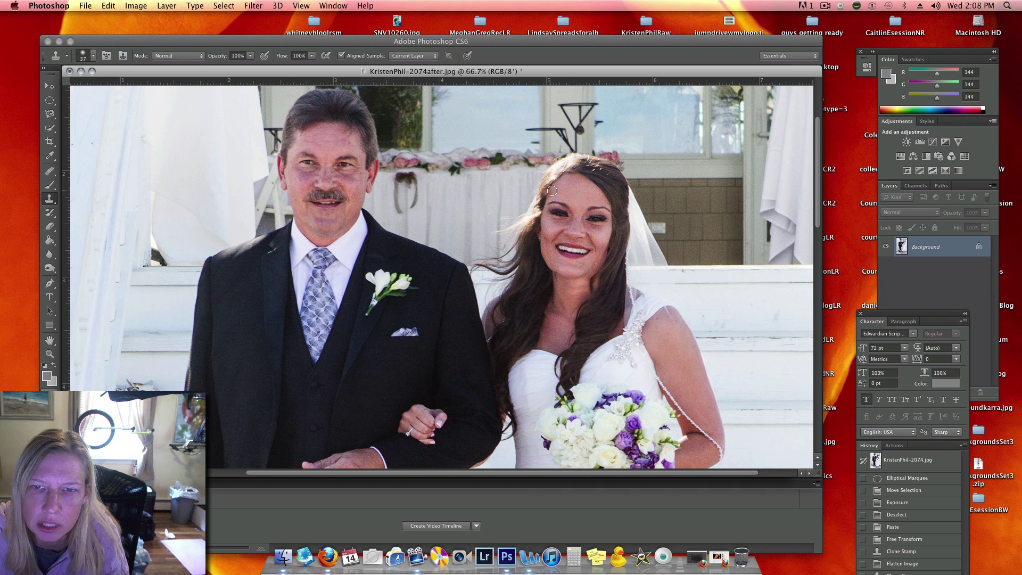
drag(570, 183, 563, 178)
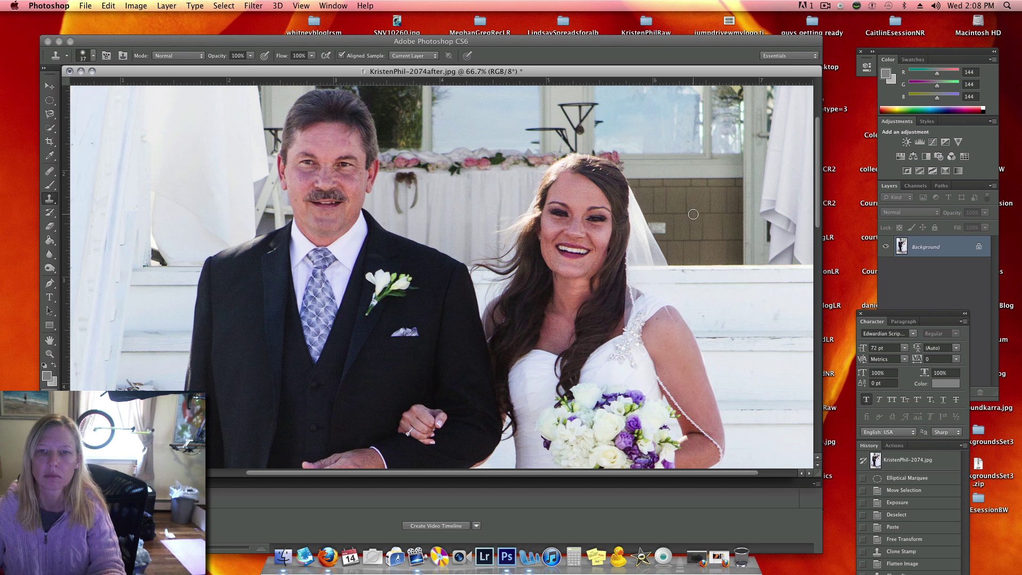
- Save the edited photo as a JPEG copy with 2 added after "2074after" in its name, at quality 12 Maximum
click(86, 6)
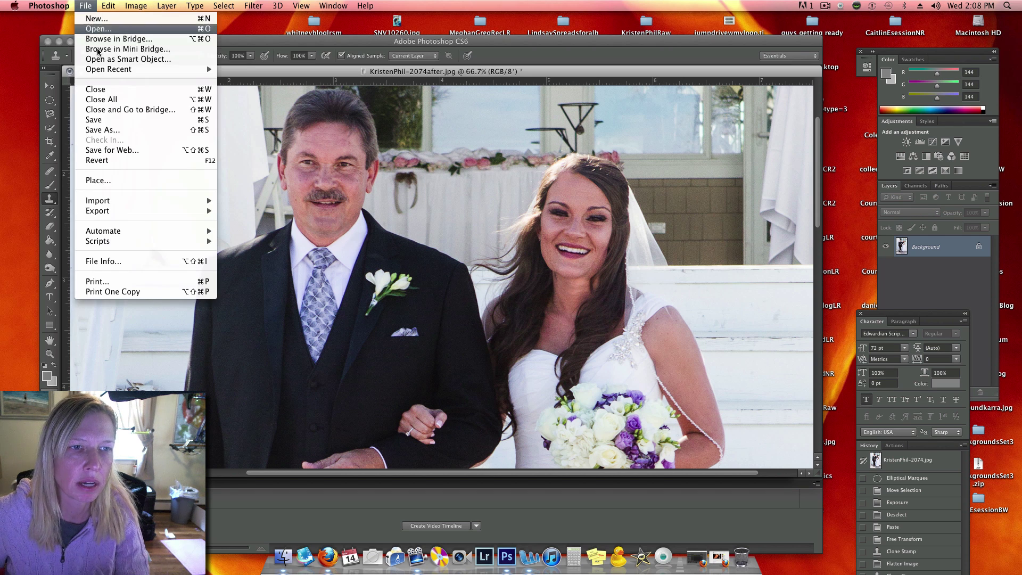
click(106, 130)
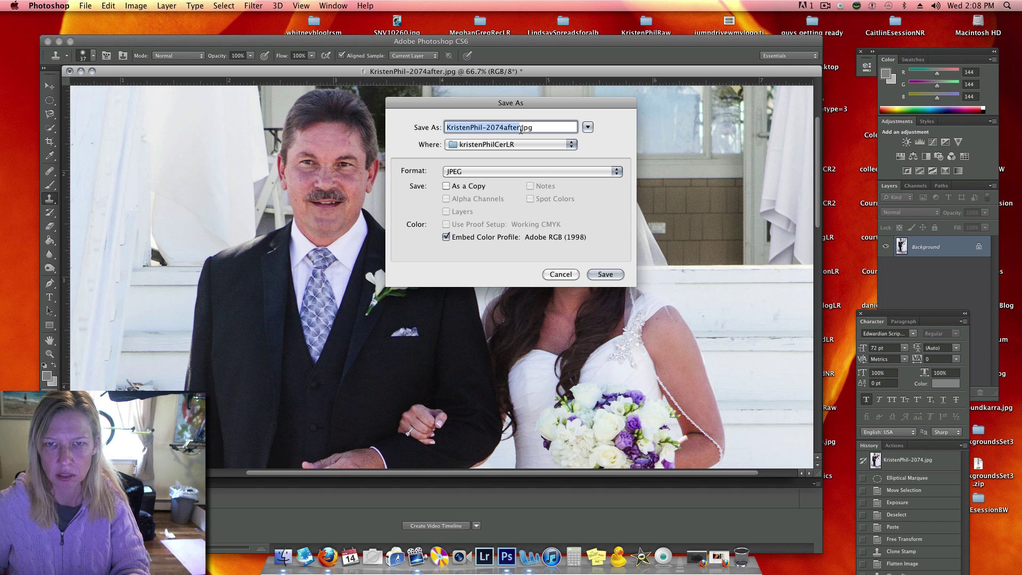
click(519, 128)
text(2)
click(588, 276)
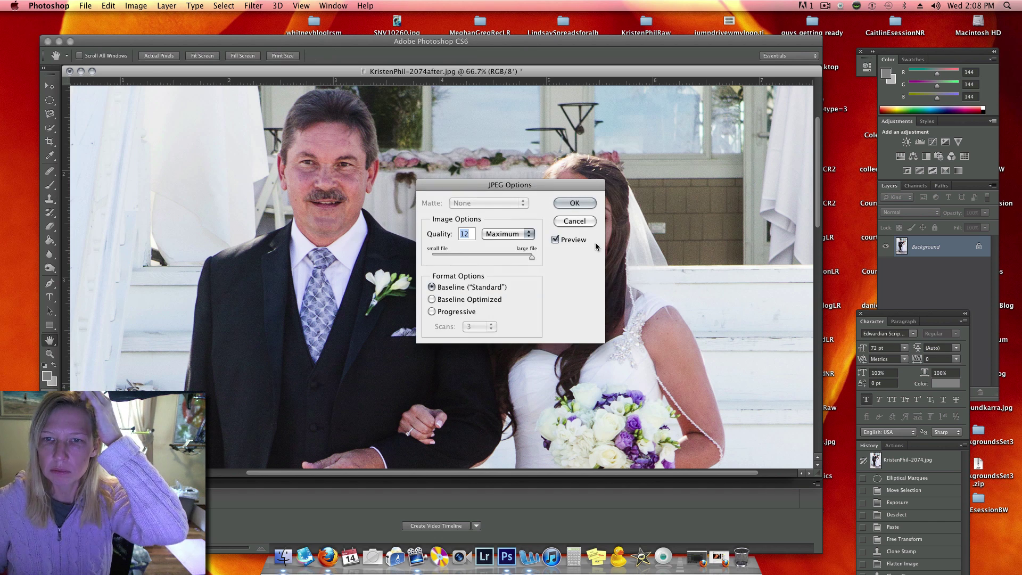
click(587, 203)
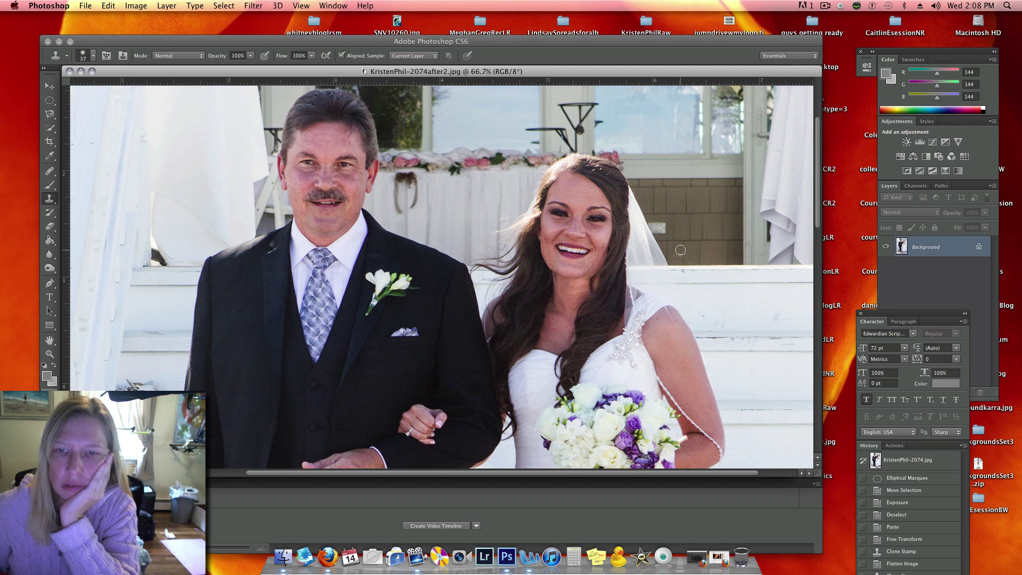
- Compare the original photo snapshot with the latest Clone Stamp state in the history, viewing both at 50% zoom
key(super+minus)
key(super+minus)
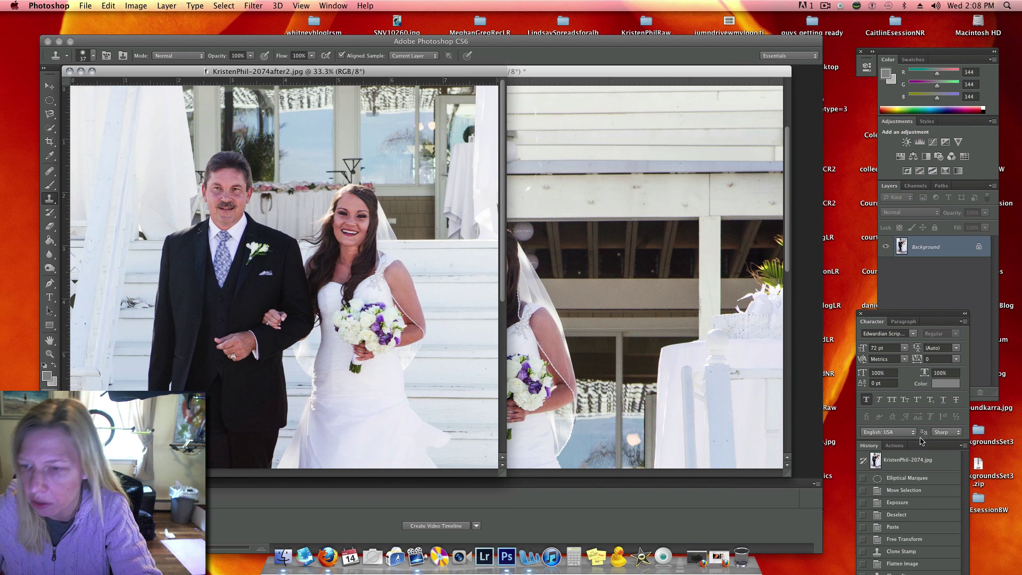
click(917, 465)
key(super+plus)
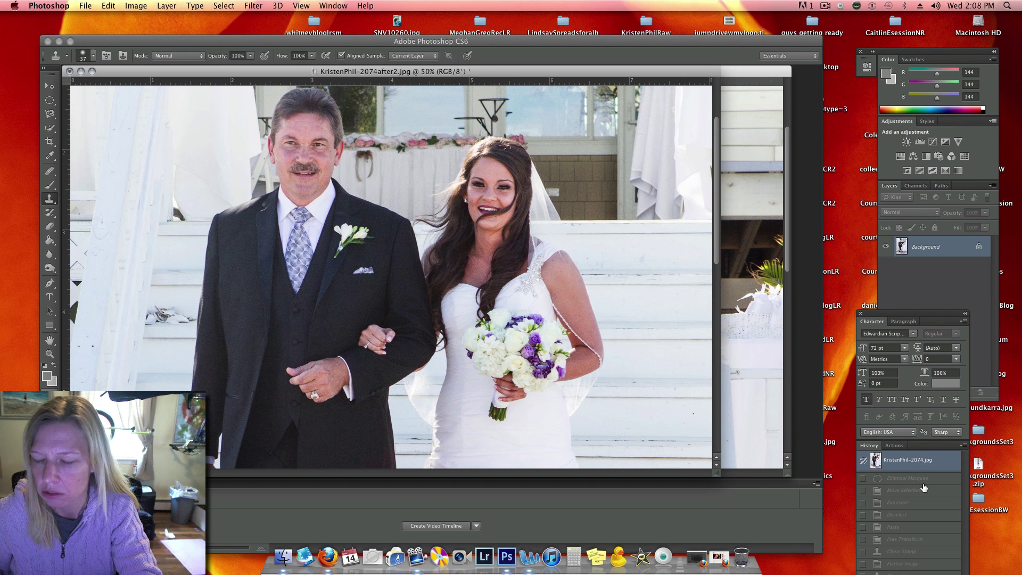
drag(903, 316, 830, 129)
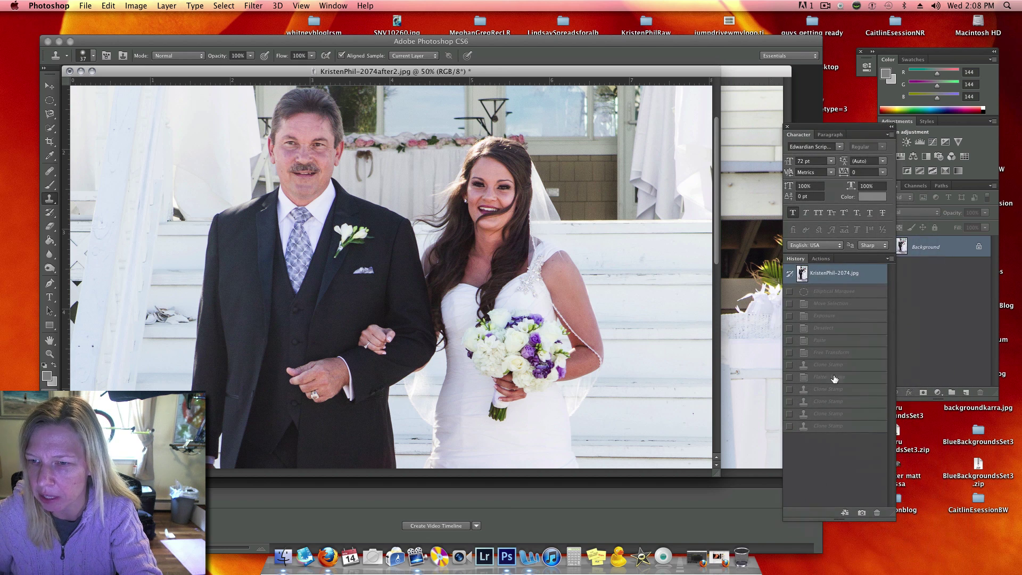
click(844, 426)
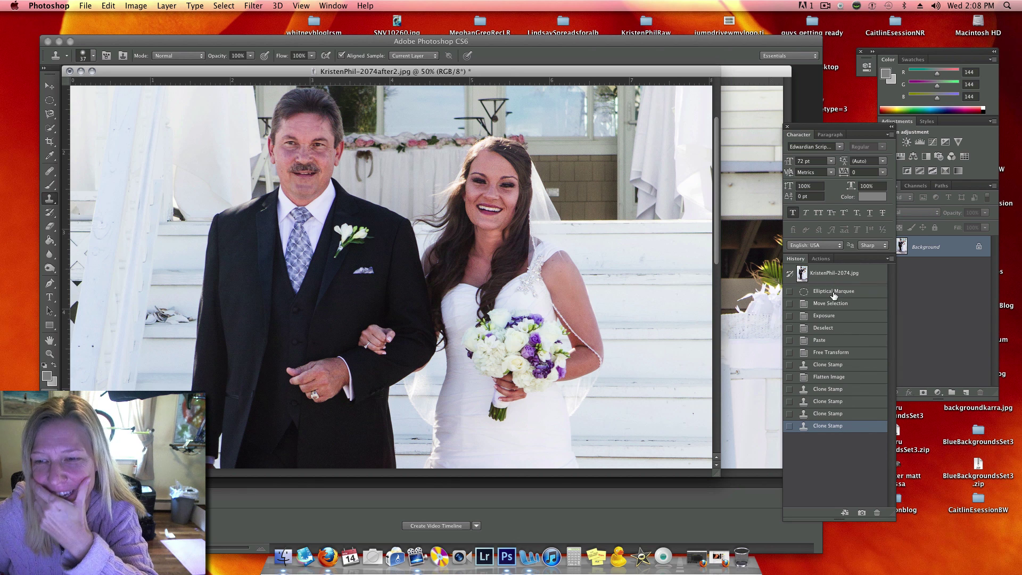
- Return to the Free Transform history state, scale the pasted face to about 91% in width and height, and compare it with the previous size
click(832, 352)
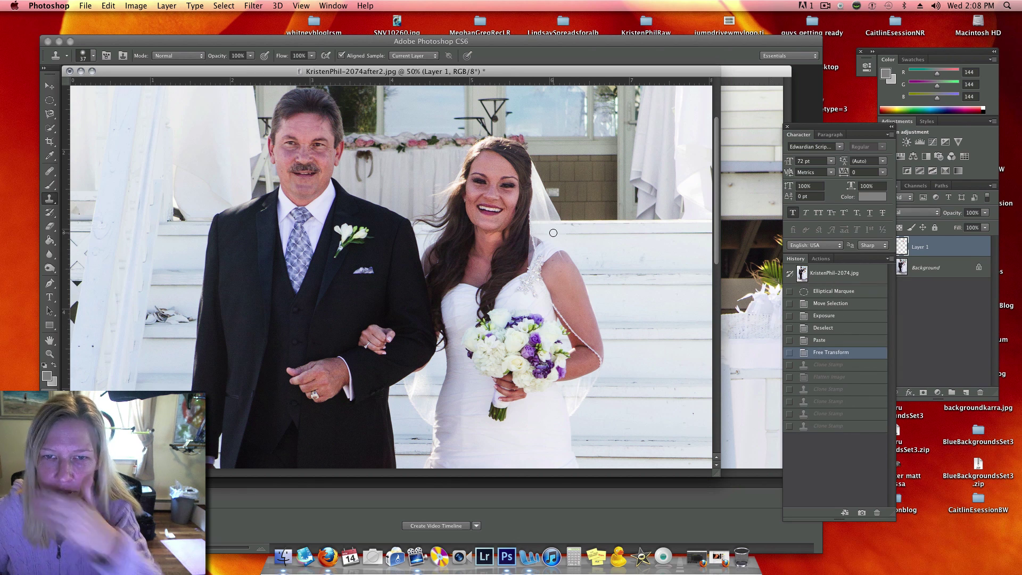
key(ctrl+t)
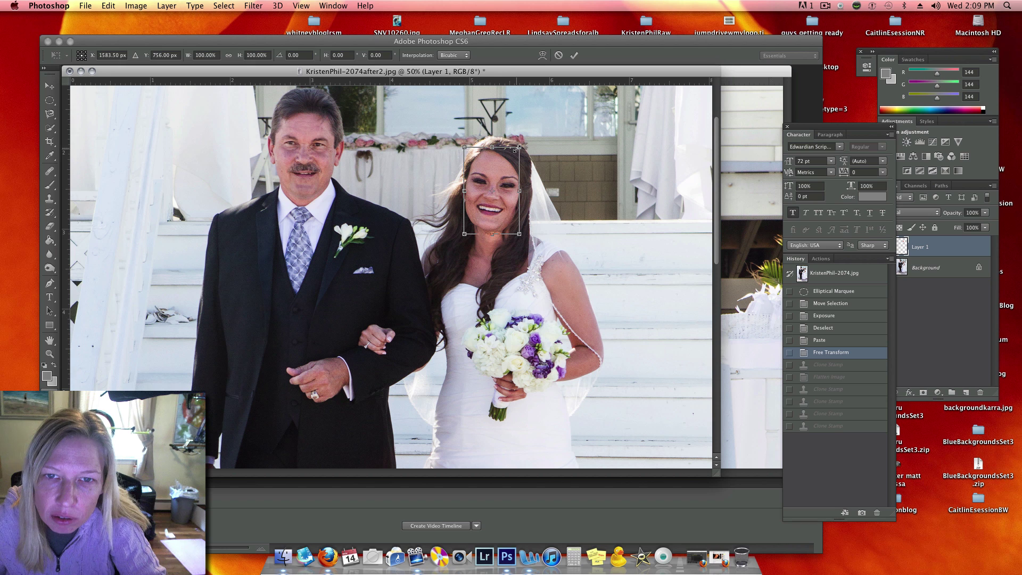
mouse_move(519, 147)
mouse_down()
mouse_move(486, 175)
mouse_move(517, 154)
mouse_up()
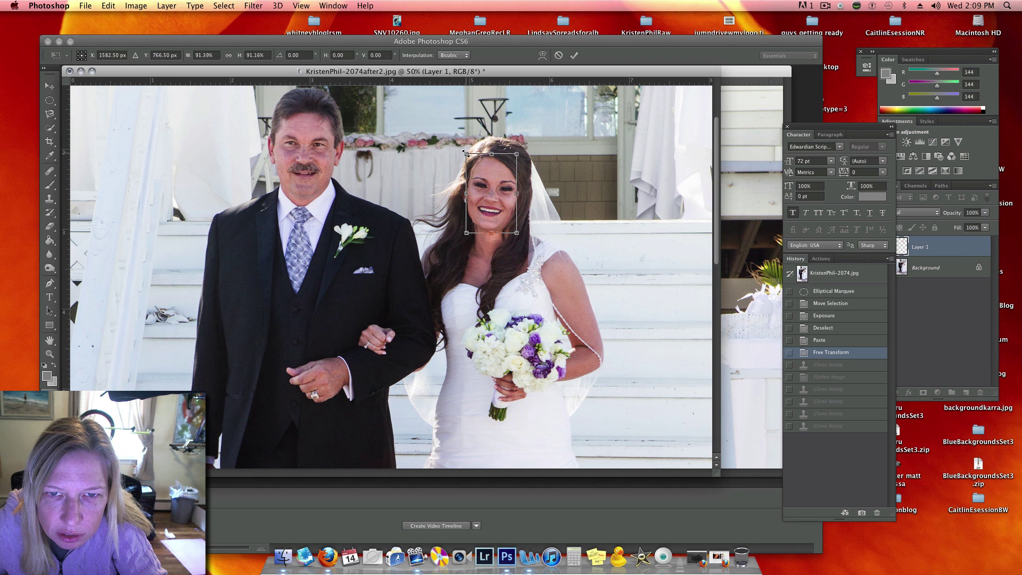
drag(467, 154, 466, 153)
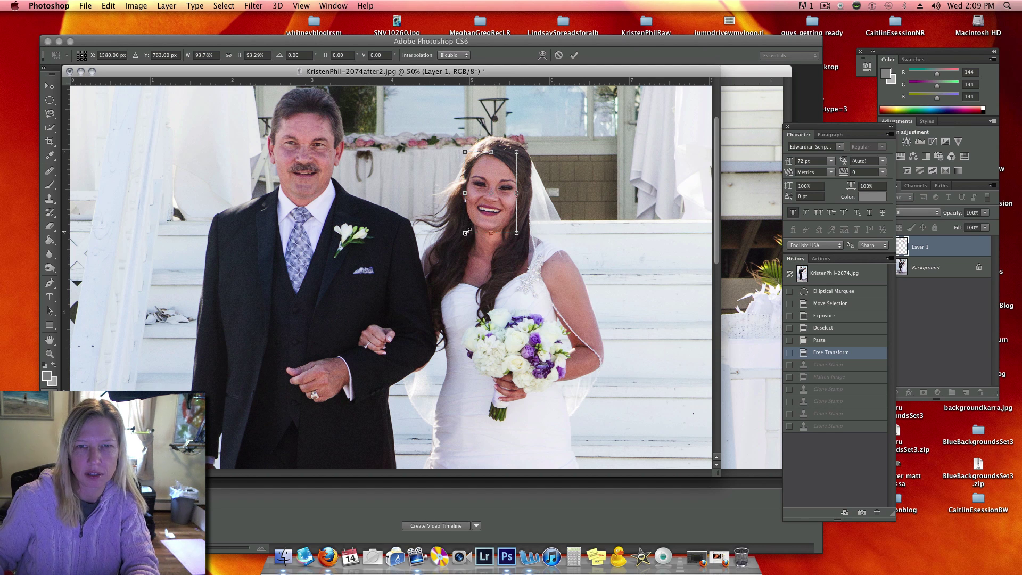
drag(469, 230, 470, 227)
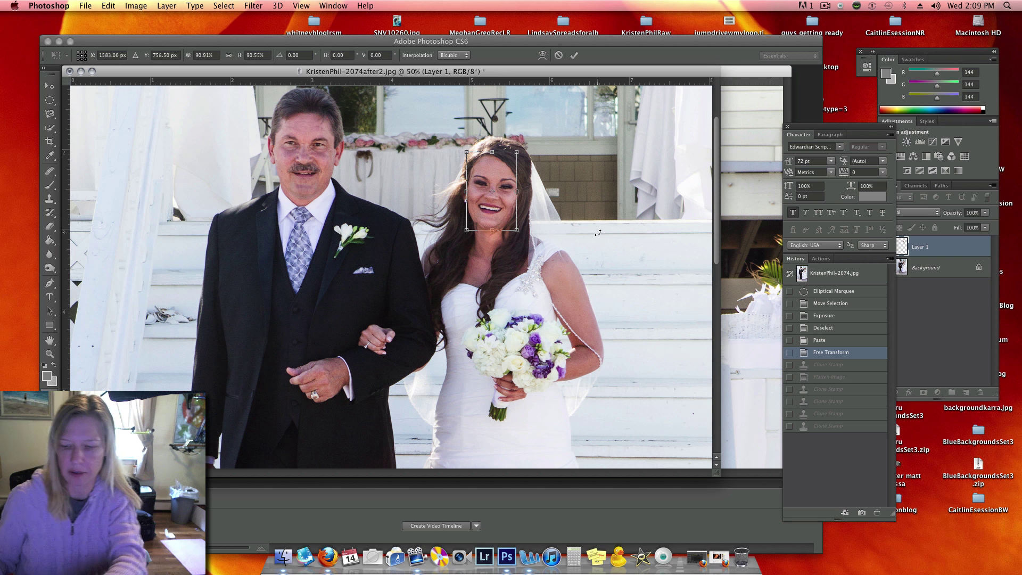
key(s)
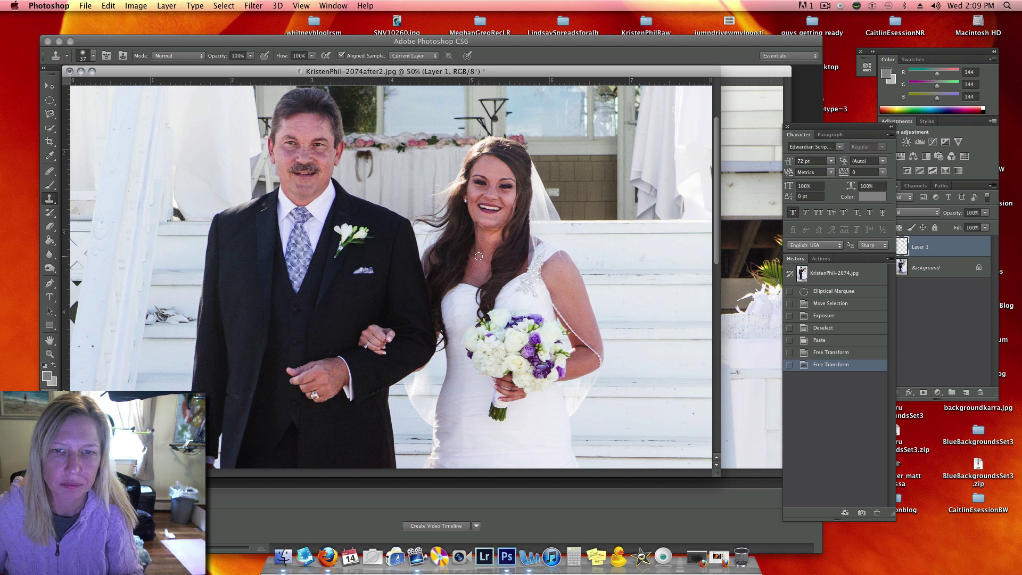
click(842, 353)
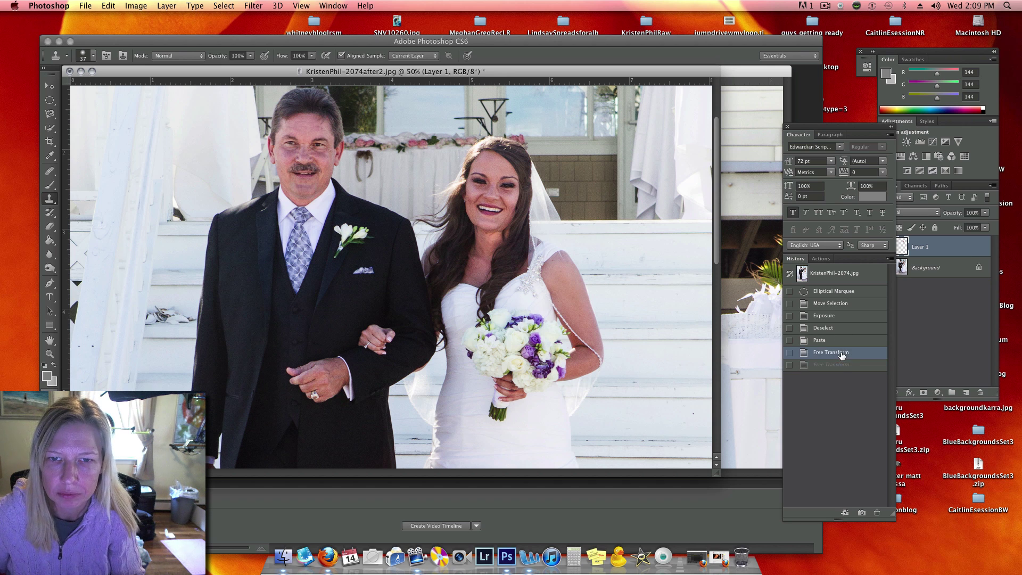
click(839, 364)
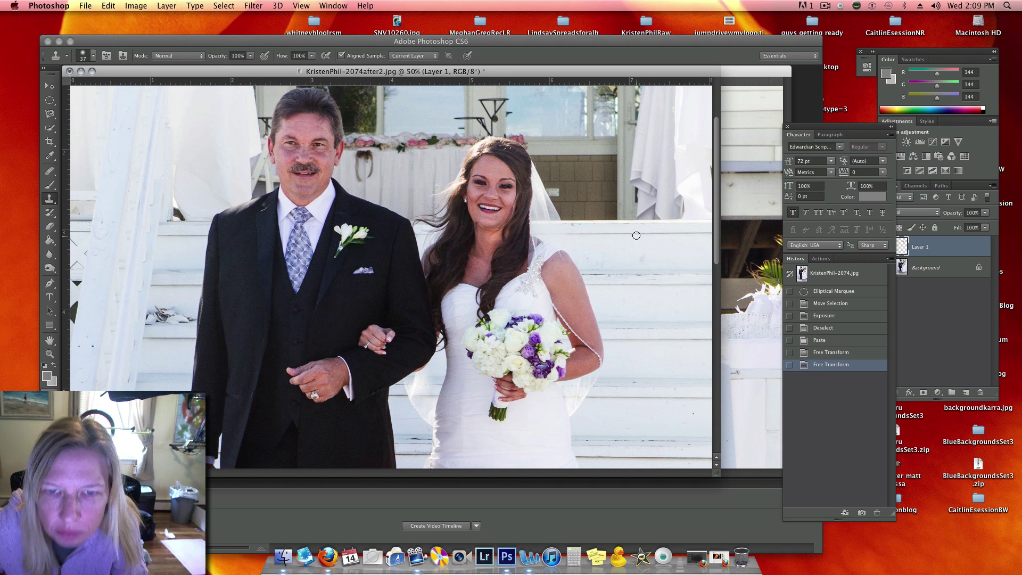
- Rotate the pasted face about 2.5° clockwise, enlarge it to about 103.8%, and compare it with the earlier transform state
key(super+t)
drag(571, 194, 575, 198)
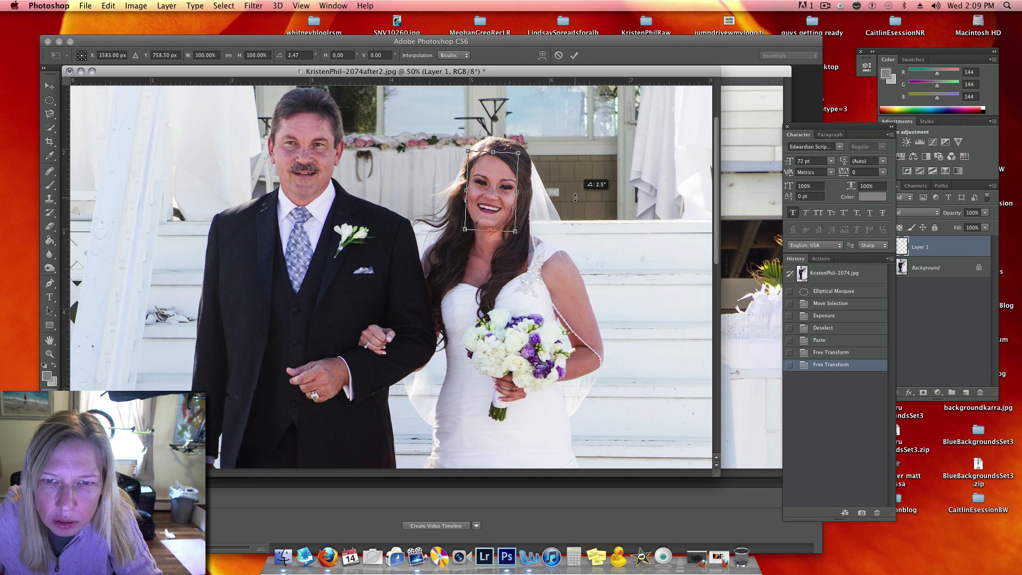
drag(514, 231, 516, 235)
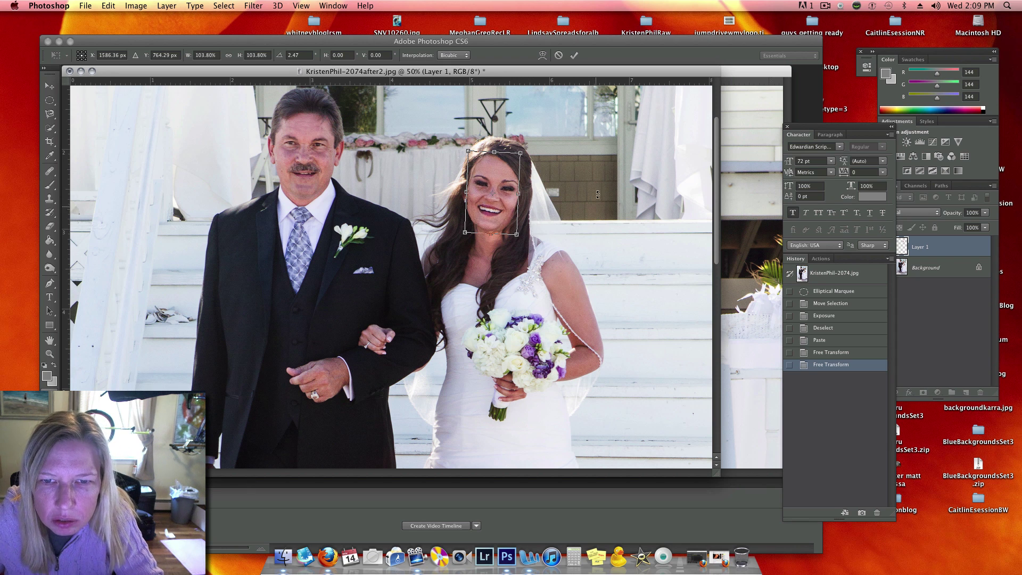
key(Return)
key(s)
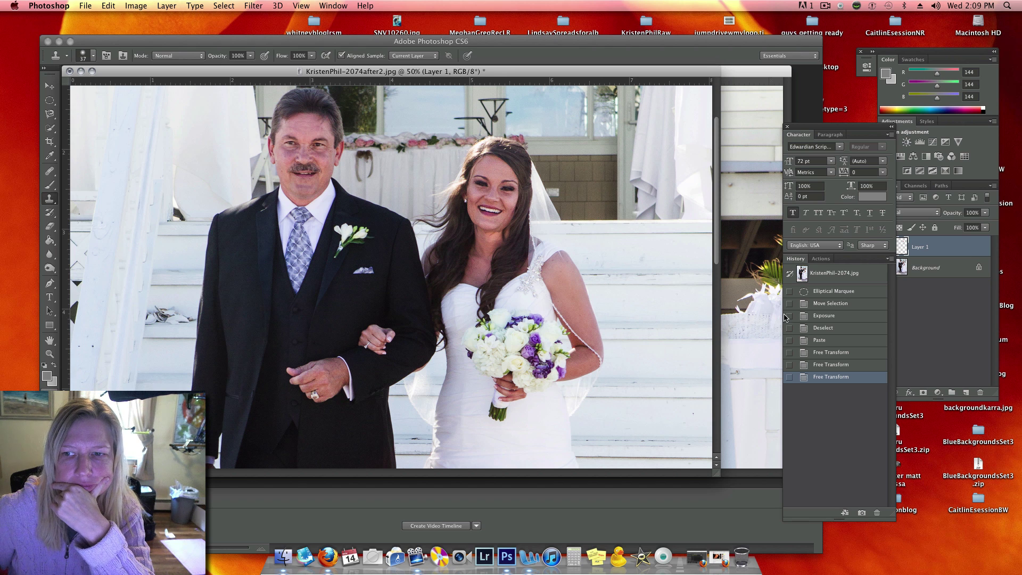
click(831, 356)
click(830, 377)
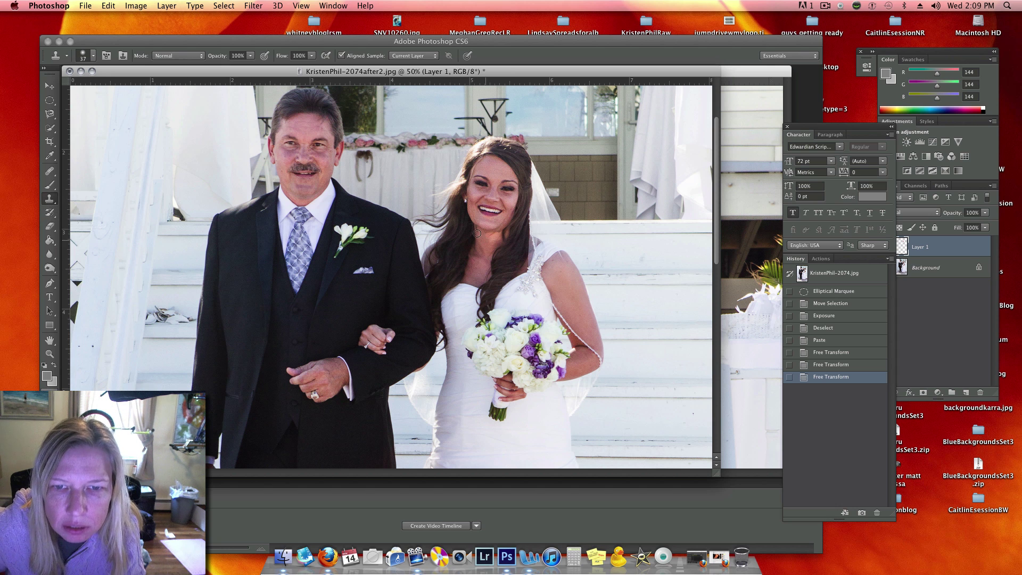
- Flatten the image and blend the edge beneath the bride's chin with the Clone Stamp
click(166, 5)
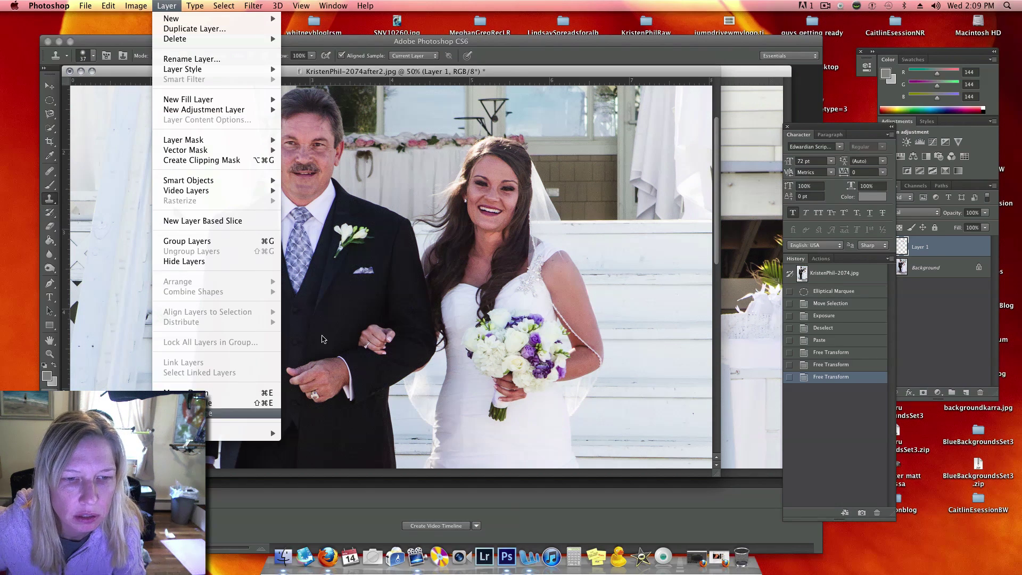
click(224, 414)
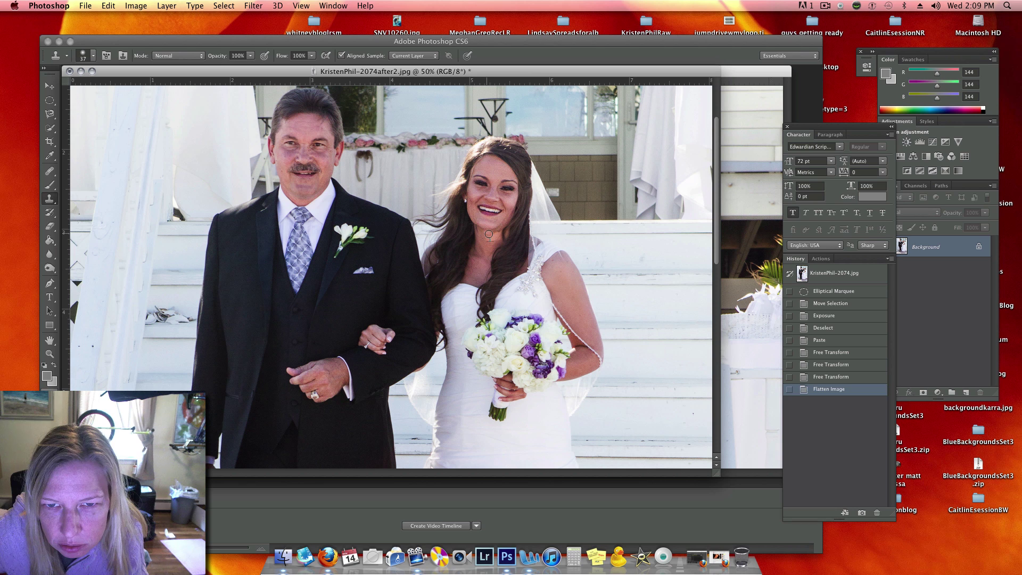
click(488, 234)
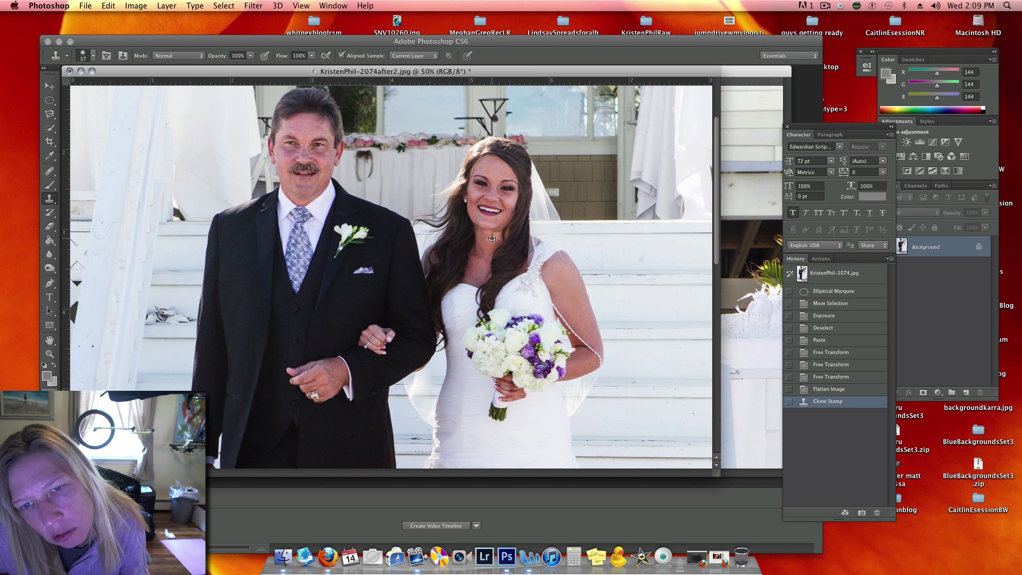
click(496, 234)
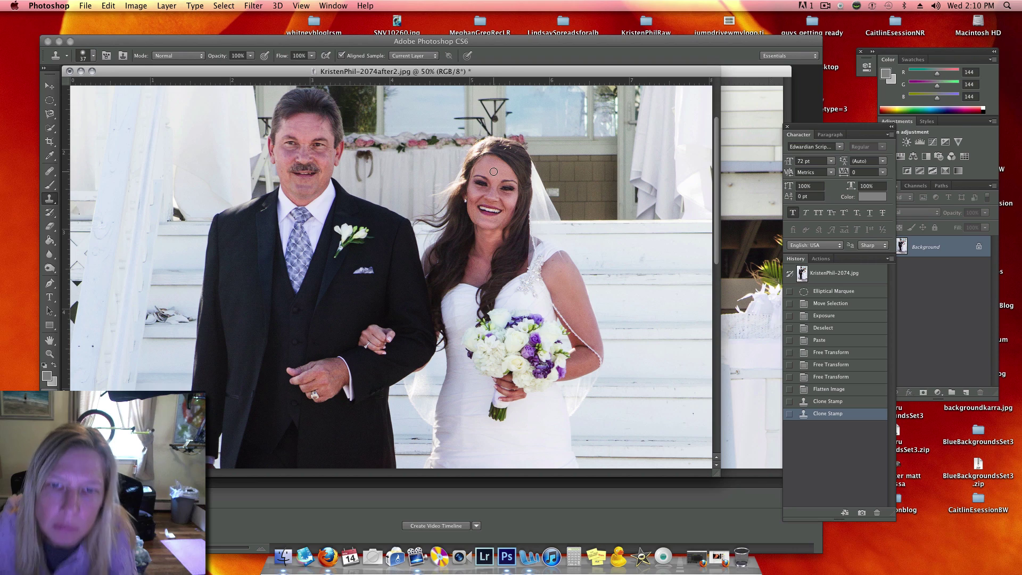
- Blend the pasted face into the bride's upper forehead and hairline with Clone Stamp strokes, sampling from the forehead near the hairline
key(super+equal)
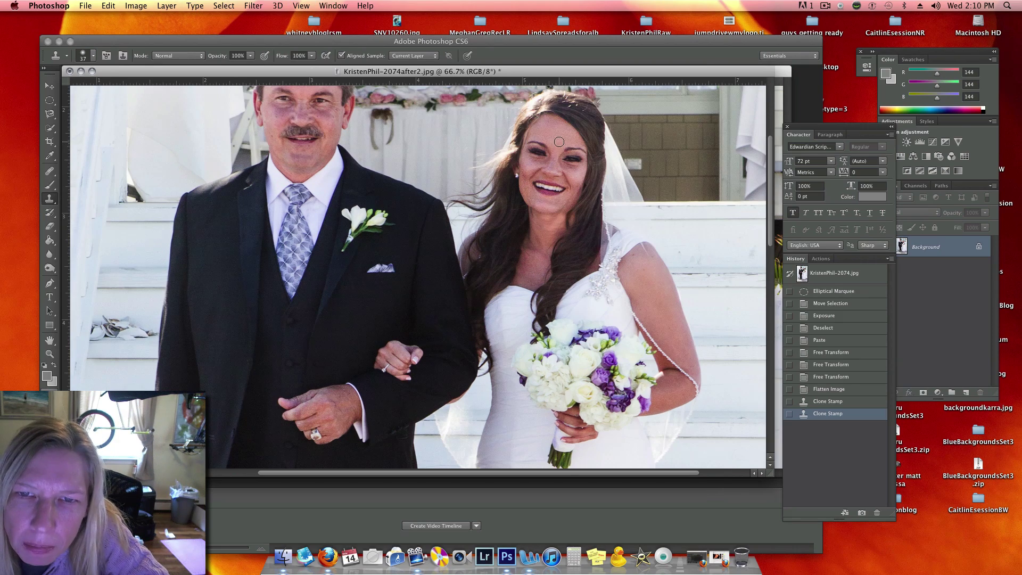
scroll(558, 141, up, 2)
key(super+equal)
scroll(558, 141, up, 3)
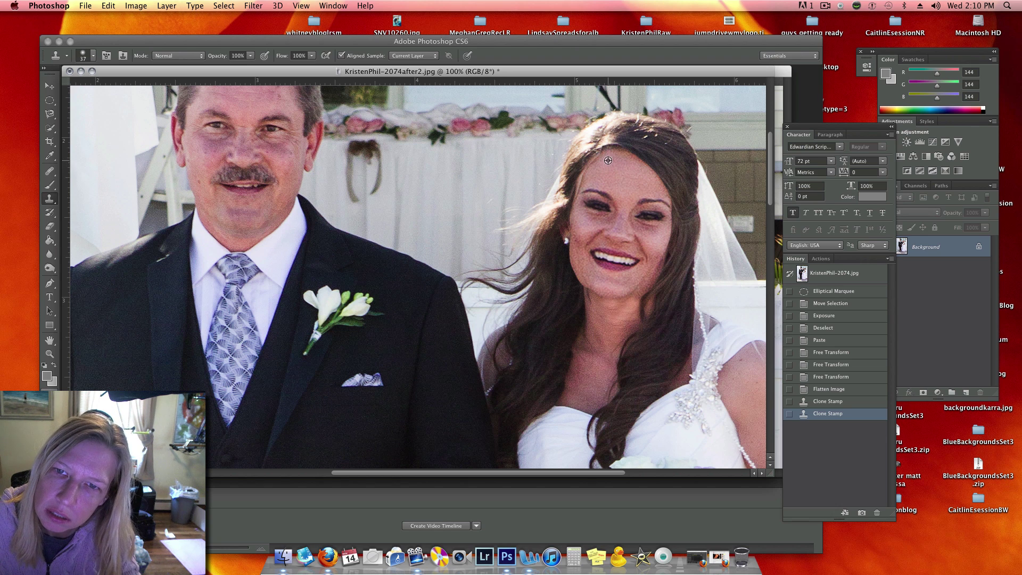
alt+click(608, 160)
click(584, 170)
drag(581, 183, 579, 195)
drag(604, 165, 607, 158)
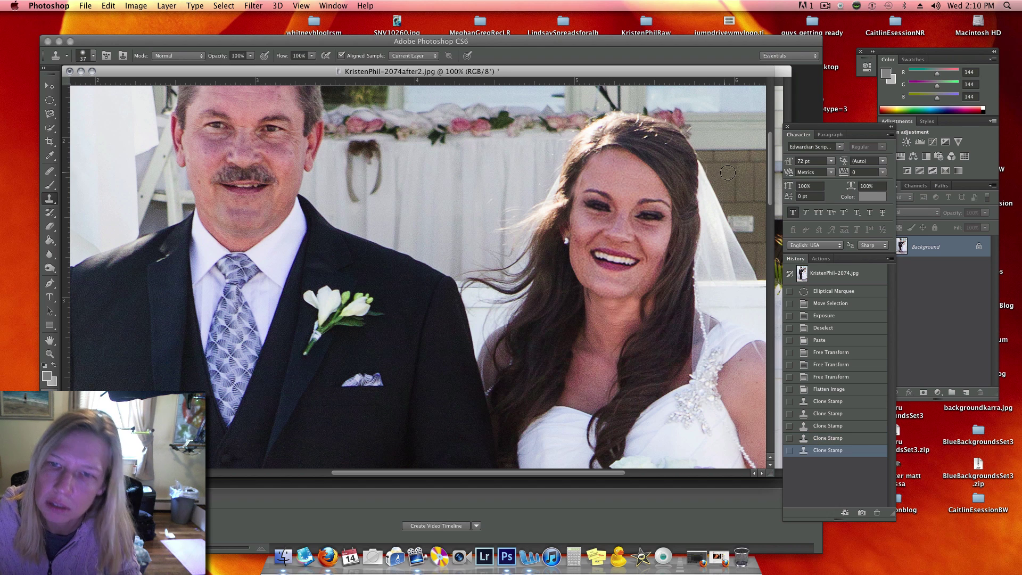
drag(592, 181, 582, 181)
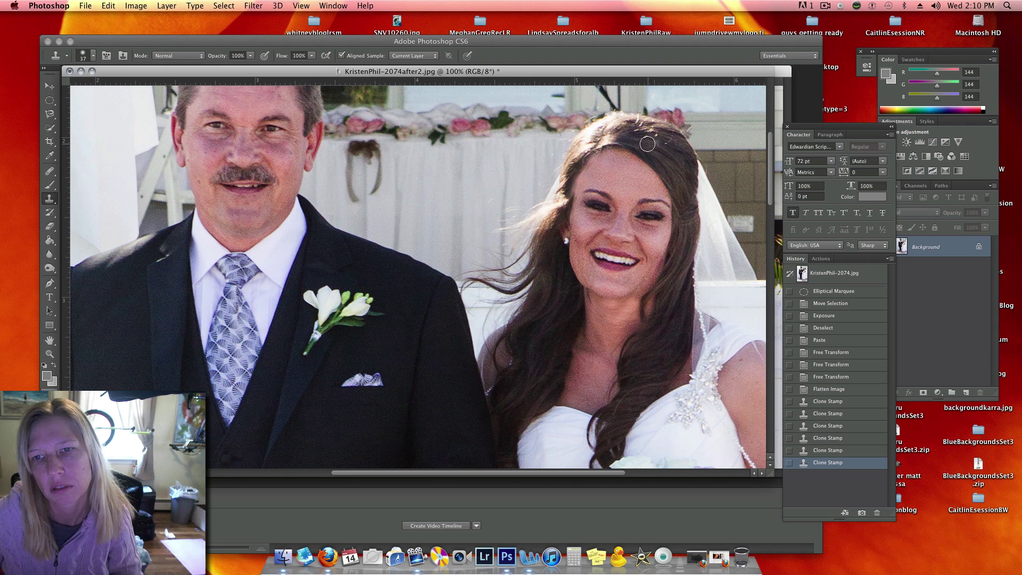
- Save the reworked photo as a JPEG over the existing "2074after2" file at quality 12 Maximum
click(170, 6)
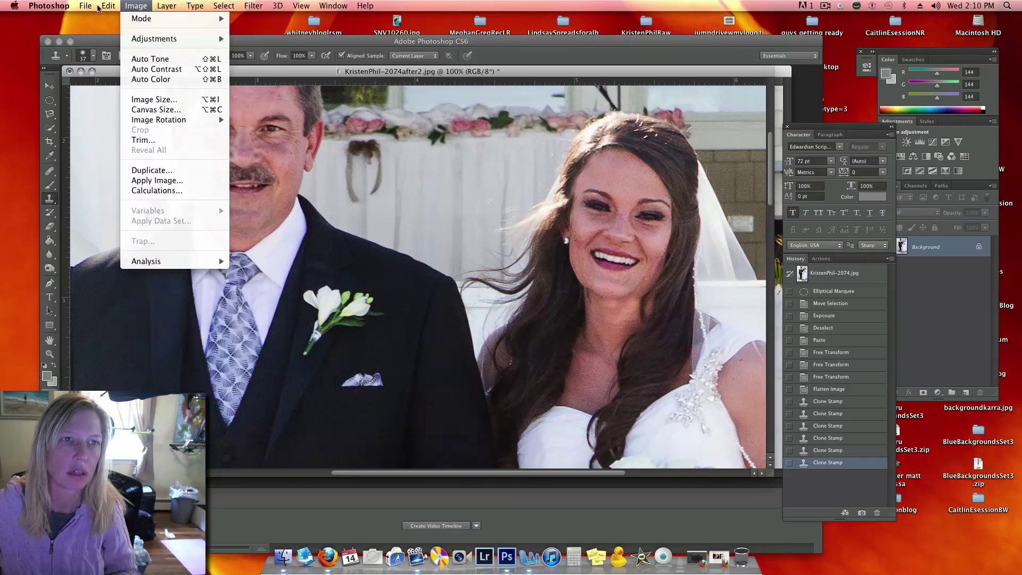
click(104, 132)
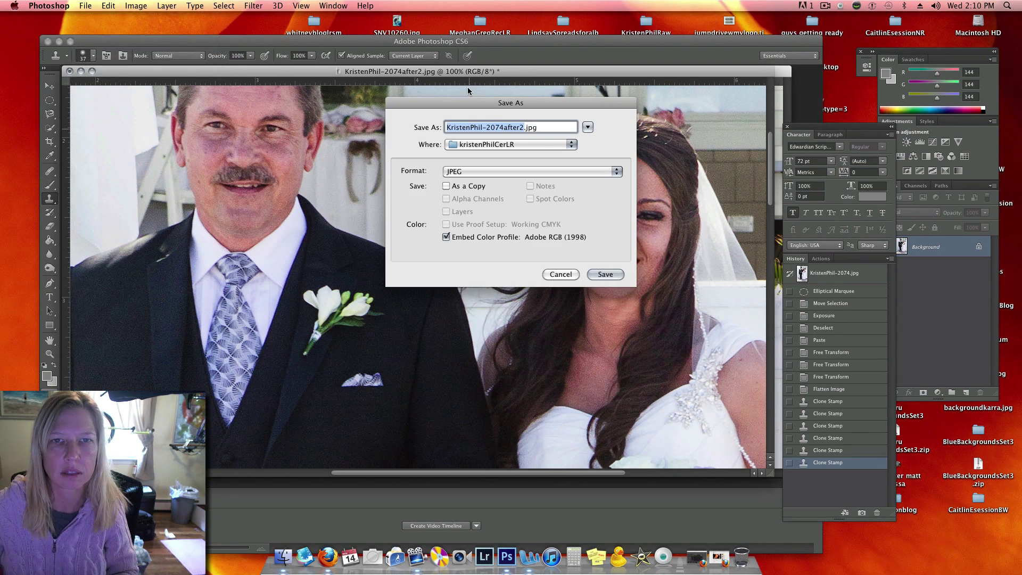
click(605, 273)
click(596, 174)
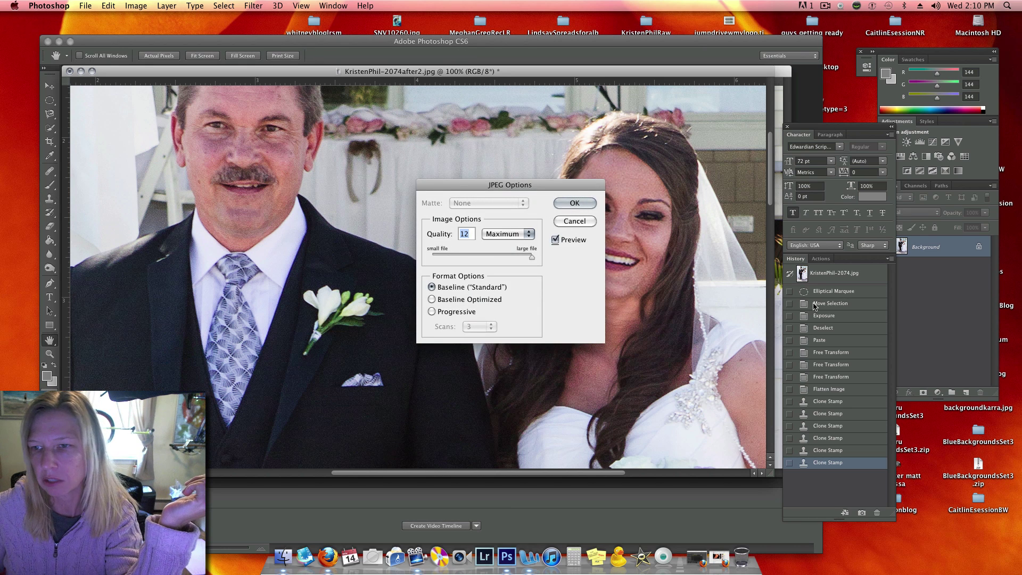
key(Return)
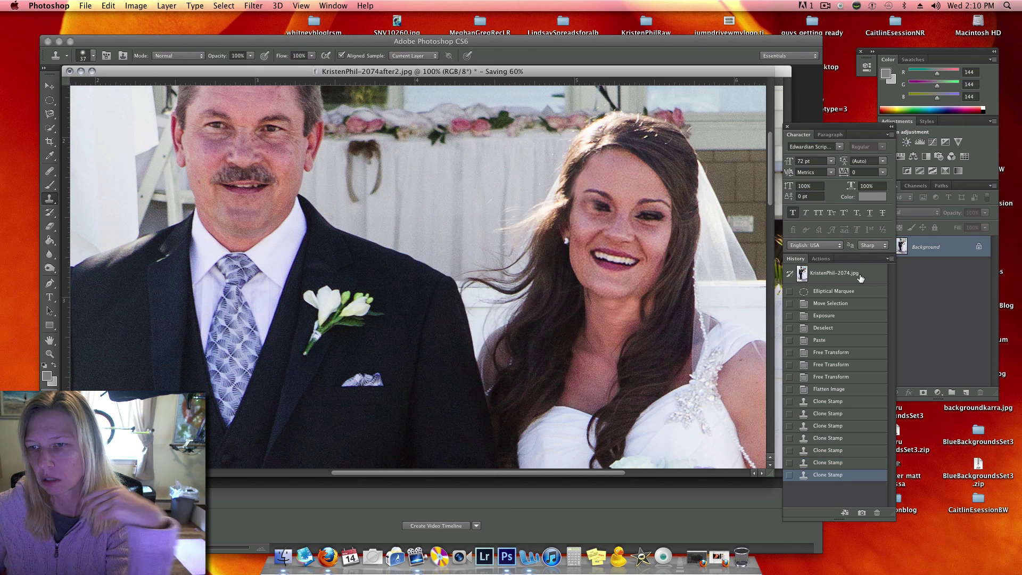
- Revert the photo to its original snapshot in the history and choose the Healing Brush Tool
click(858, 277)
click(859, 275)
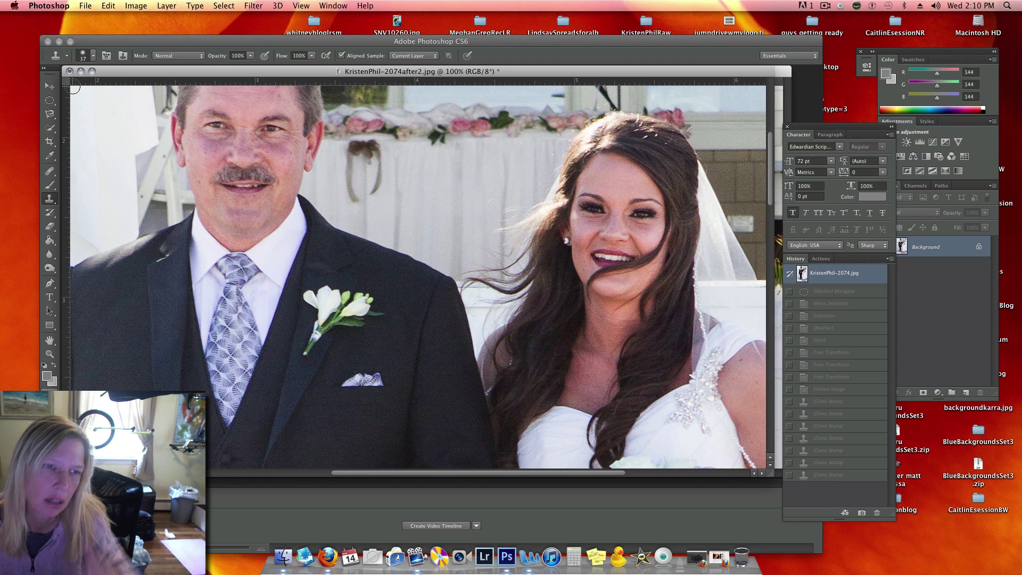
click(49, 171)
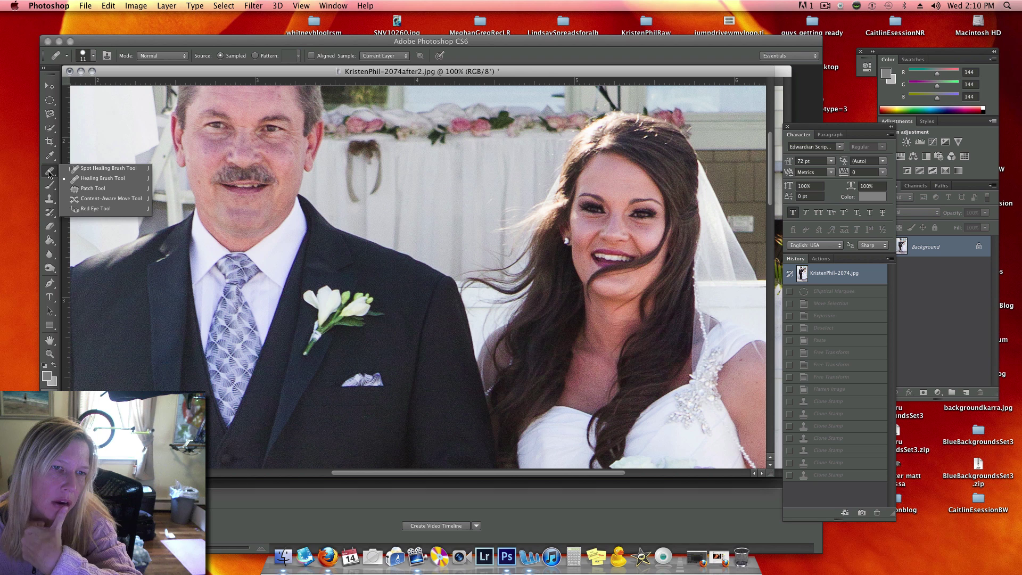
click(86, 181)
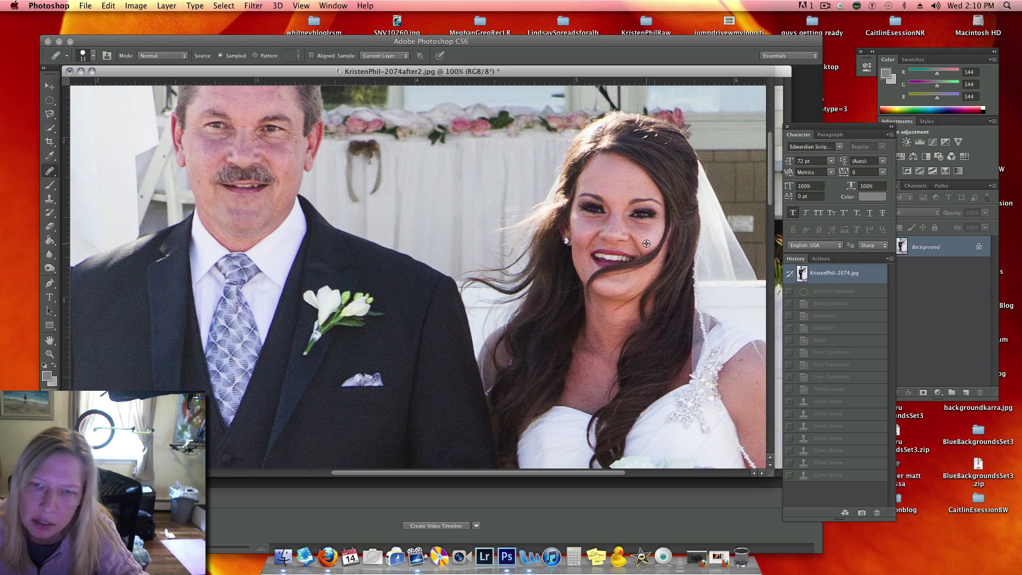
- Paint out the hair strand across the bride's cheek, chin and mouth corner with the Healing Brush, sampling from the clean cheek skin
key(super+equal)
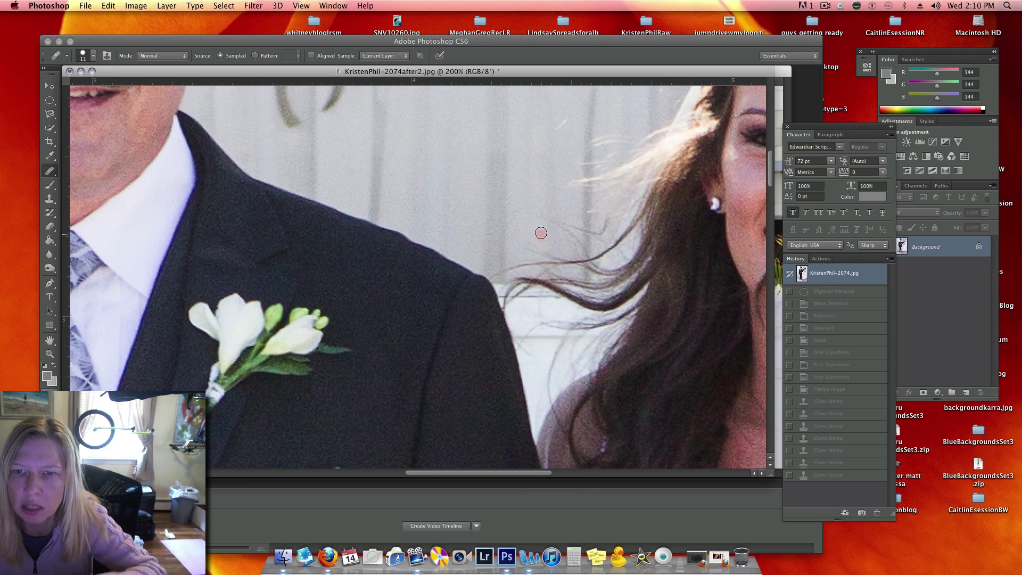
drag(431, 475, 519, 475)
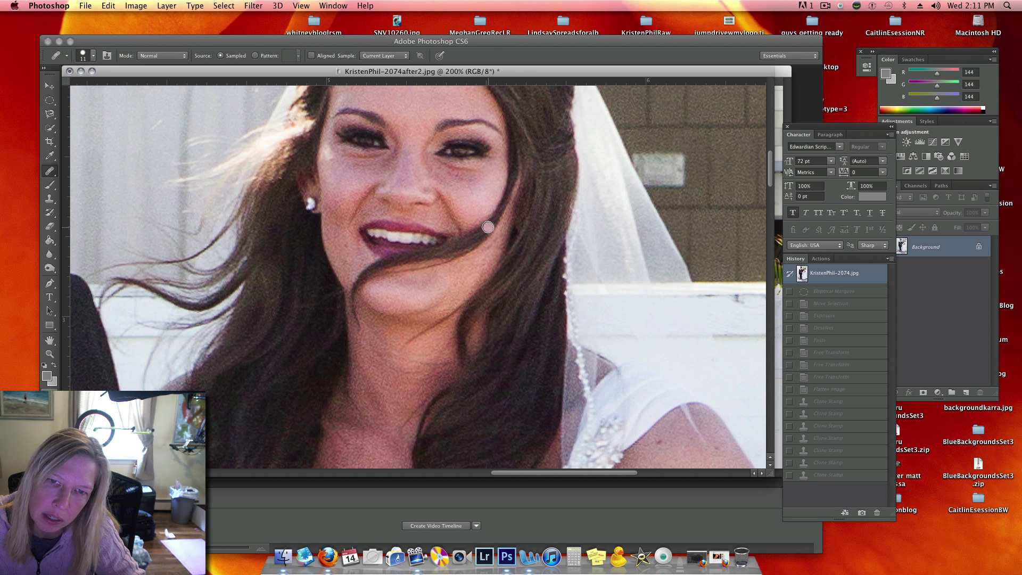
mouse_move(488, 220)
mouse_down()
mouse_move(479, 245)
mouse_move(482, 222)
mouse_move(478, 235)
mouse_move(474, 225)
mouse_up()
alt+click(479, 195)
mouse_move(493, 214)
mouse_down()
mouse_move(497, 205)
mouse_move(491, 223)
mouse_move(477, 219)
mouse_up()
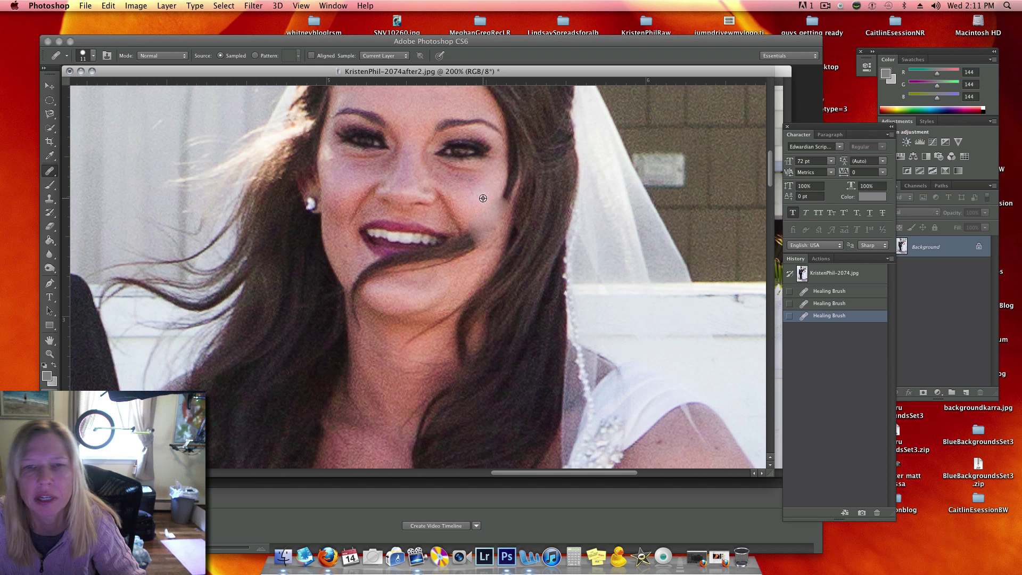
mouse_move(504, 202)
mouse_down()
mouse_move(508, 180)
mouse_move(507, 196)
mouse_up()
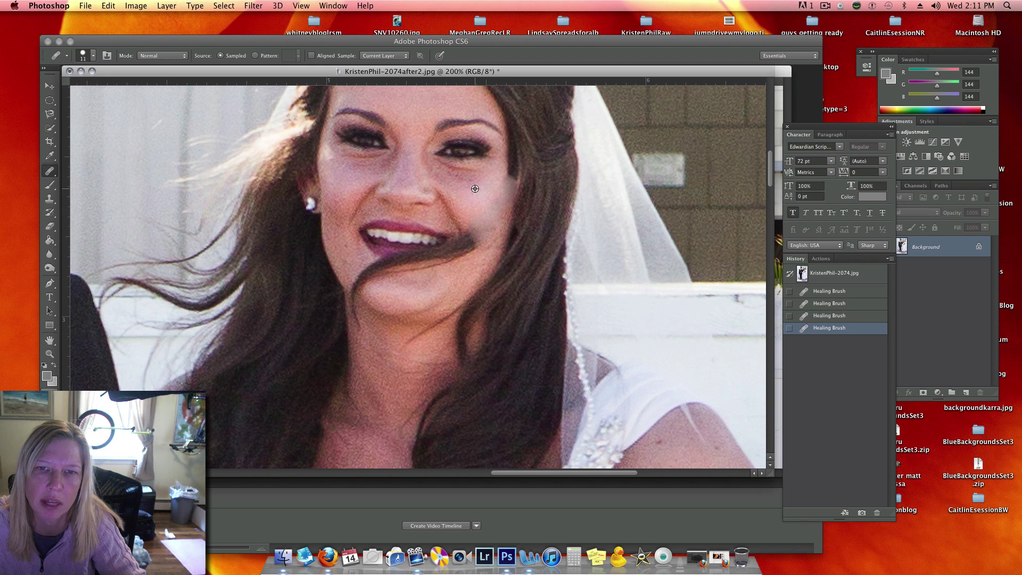
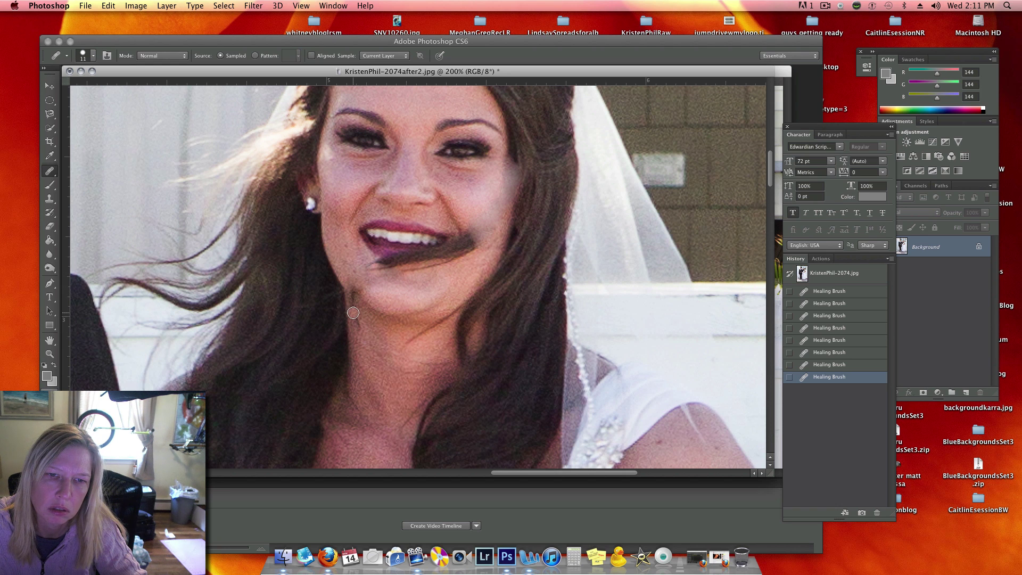
drag(353, 312, 364, 323)
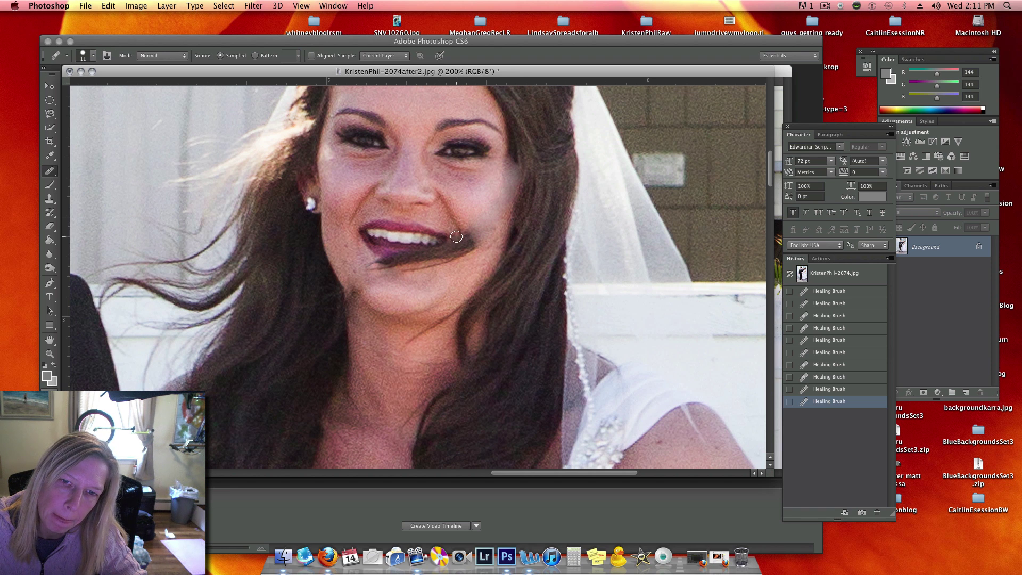
mouse_move(456, 235)
mouse_down()
mouse_move(428, 235)
mouse_move(399, 272)
mouse_up()
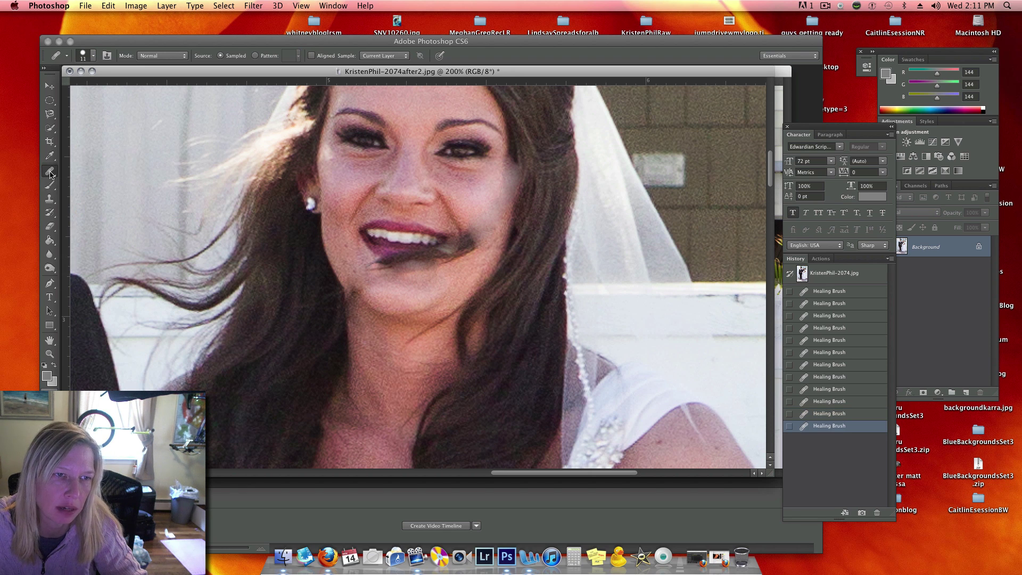
- Clone chin skin over the strand remnants beneath the bride's lower lip with a 15 px Clone Stamp
click(49, 196)
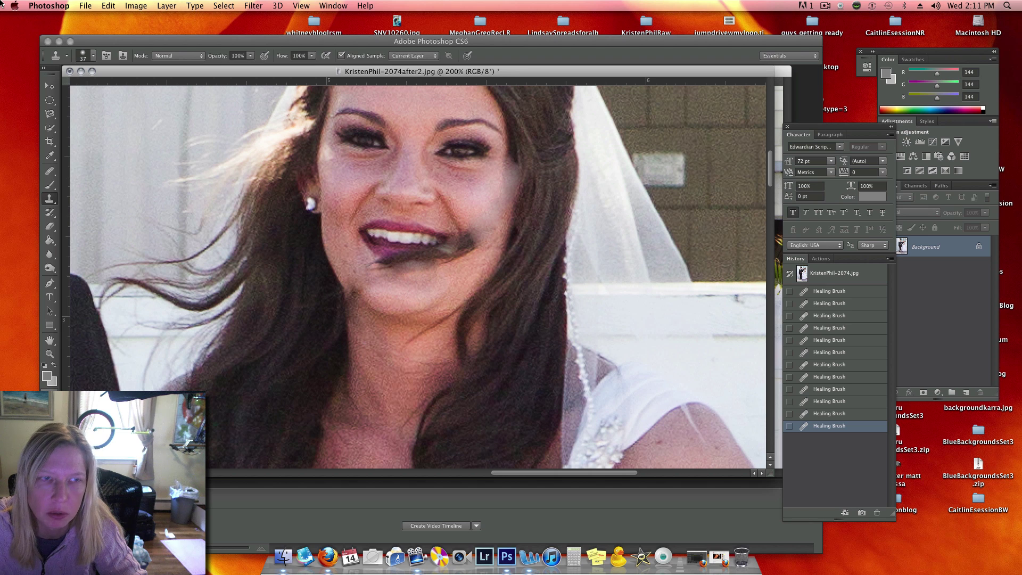
click(94, 56)
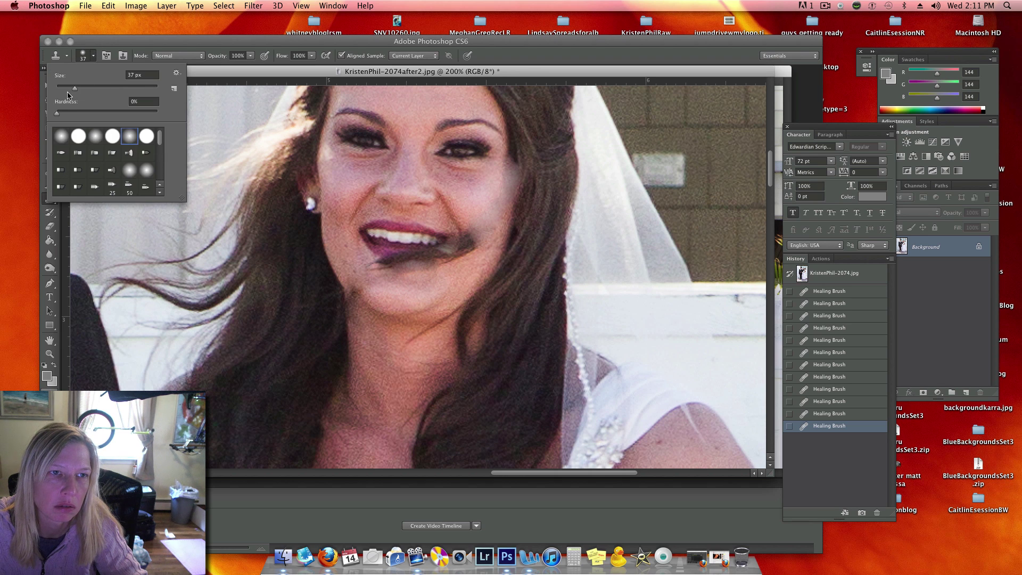
drag(74, 88, 63, 86)
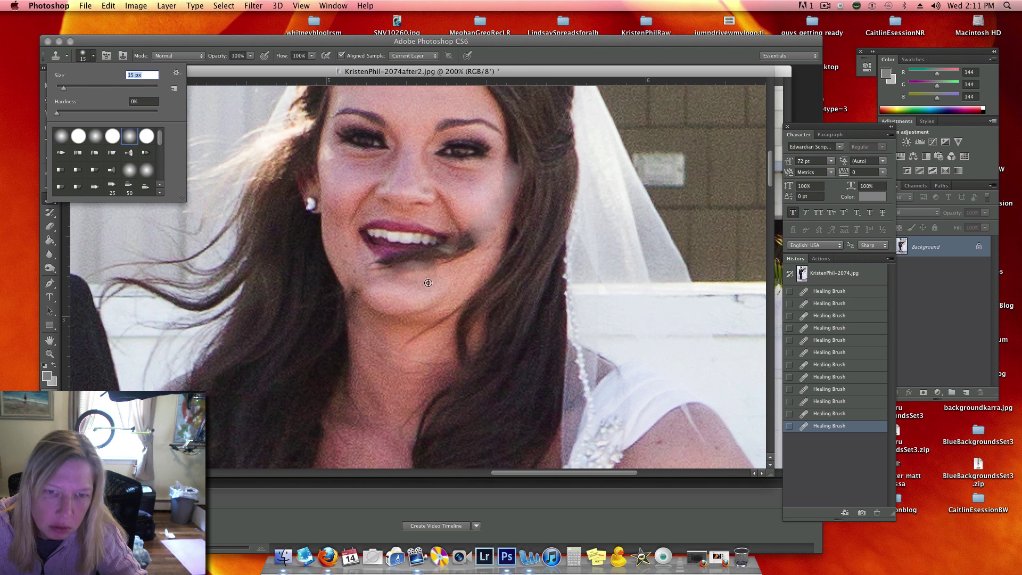
click(395, 281)
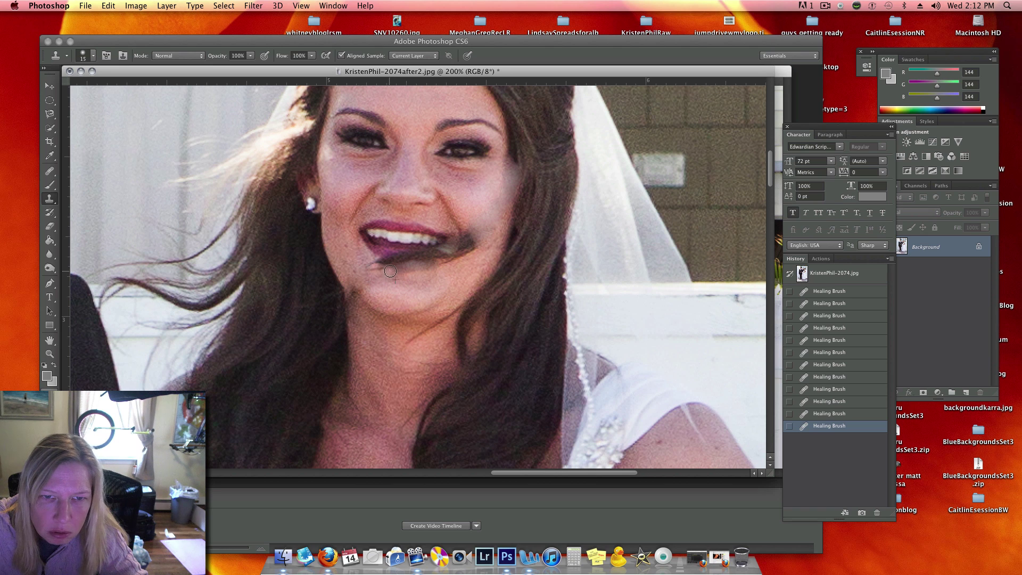
click(431, 271)
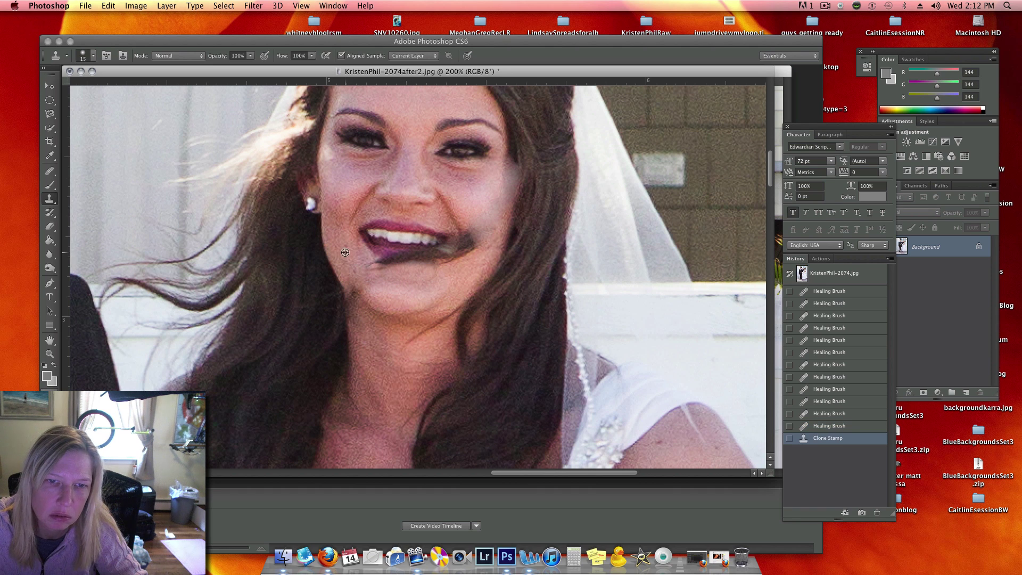
click(380, 271)
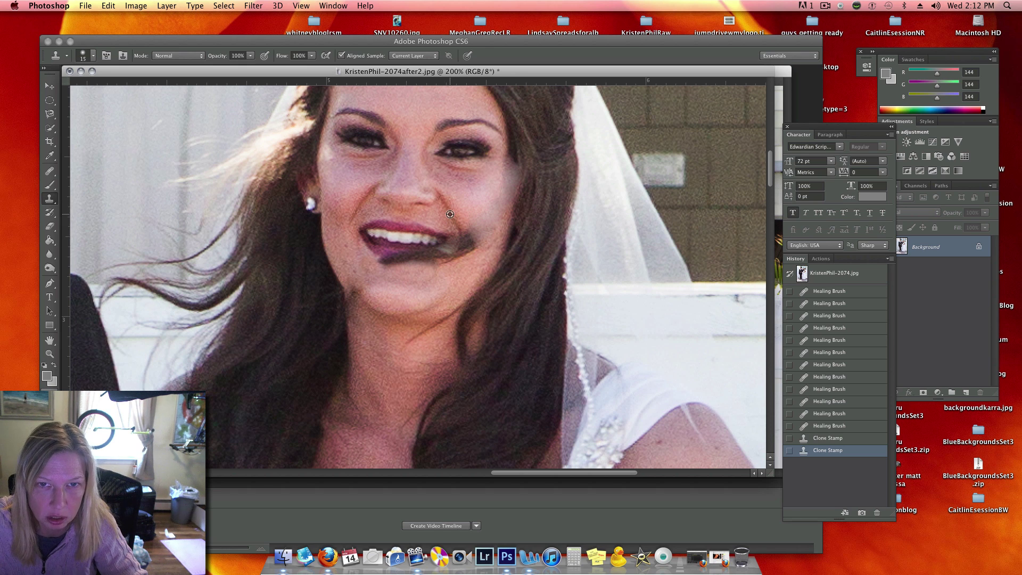
- Remove the dark smudge beside the bride's mouth and below the lower lip with Clone Stamp strokes
click(482, 227)
mouse_move(473, 254)
mouse_down()
mouse_move(440, 263)
mouse_move(460, 245)
mouse_move(403, 261)
mouse_up()
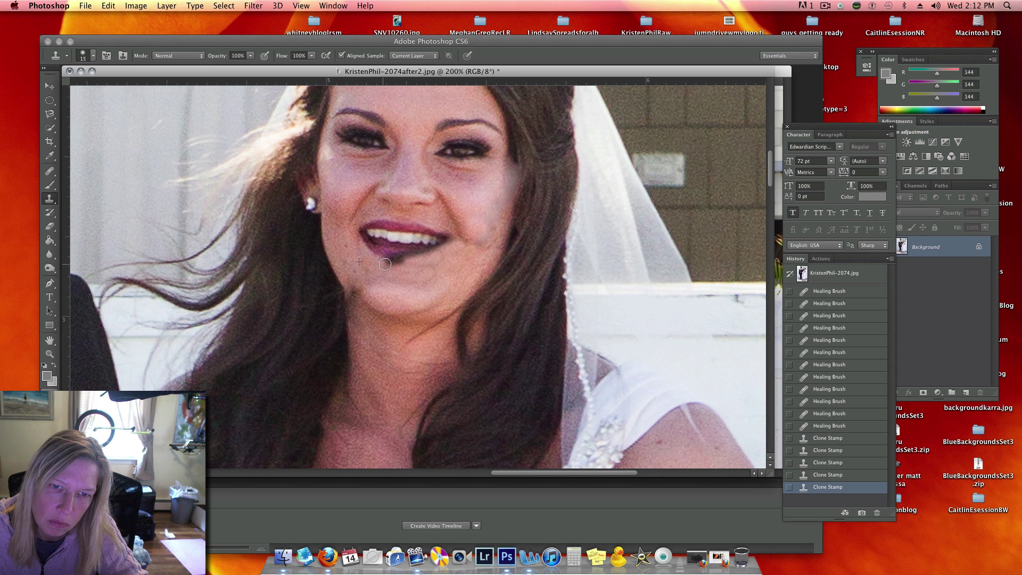
drag(385, 264, 409, 265)
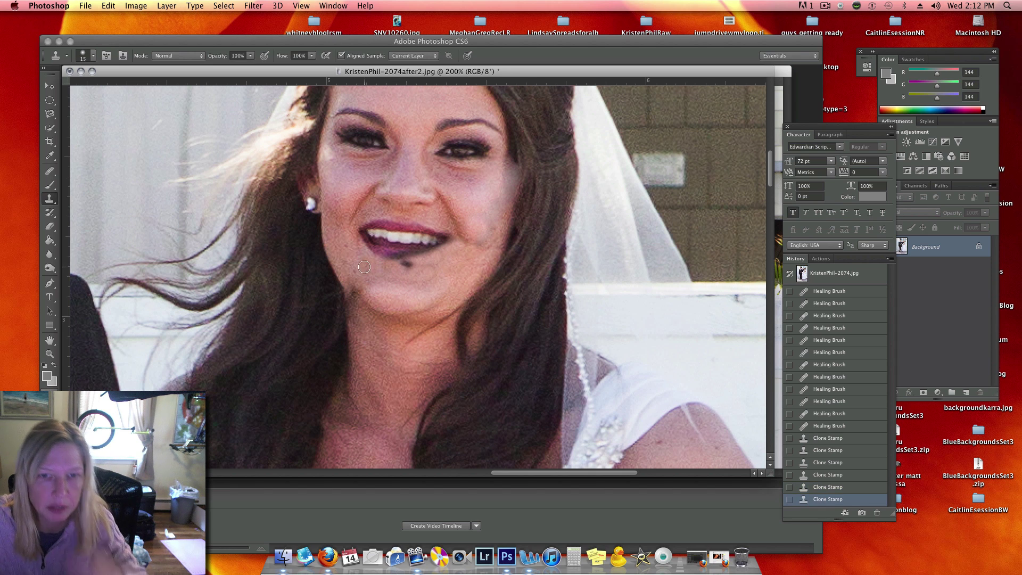
click(409, 264)
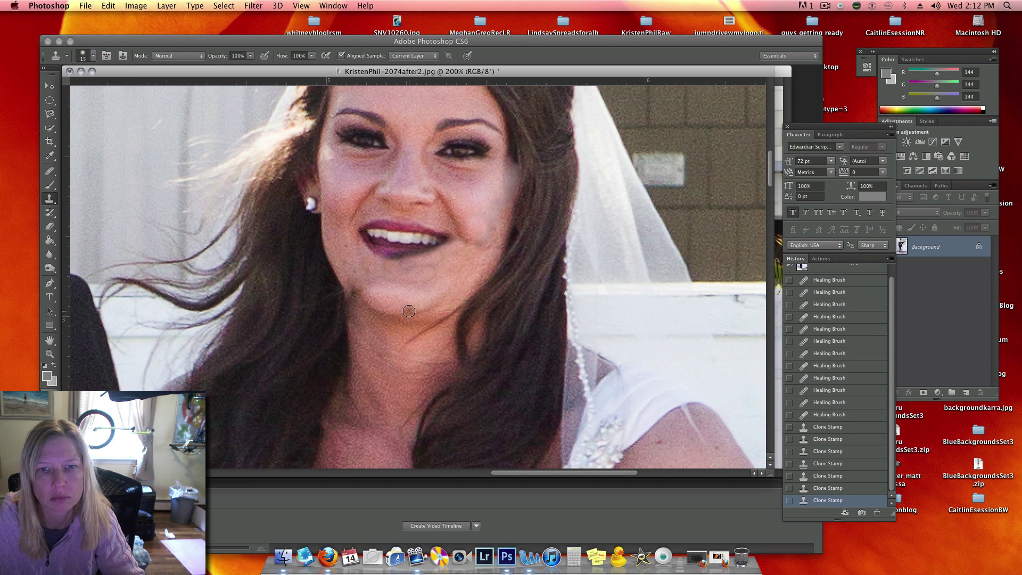
click(419, 252)
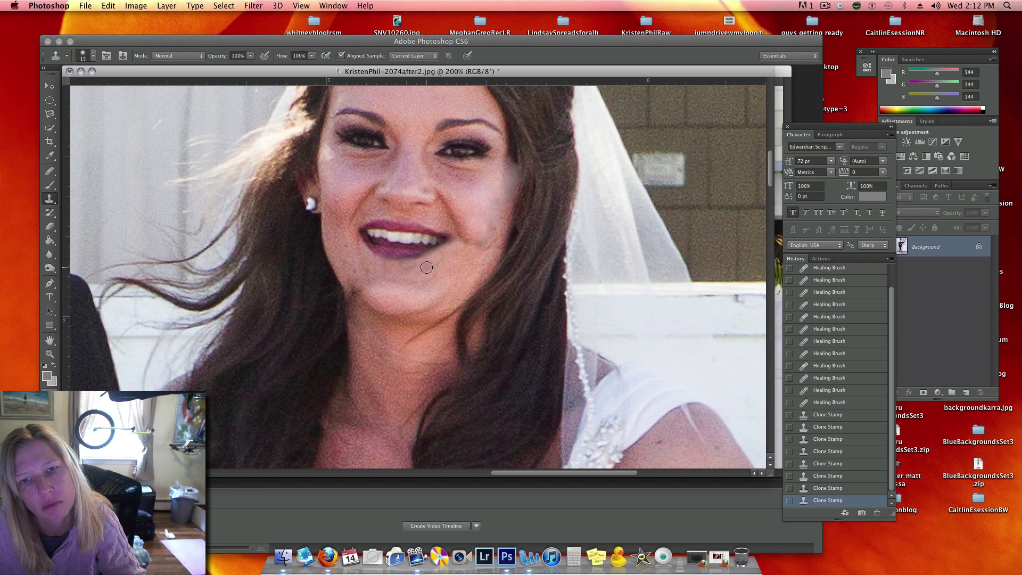
- Sample the pink lip colour from the bride's upper lip with the Eyedropper
key(super+equal)
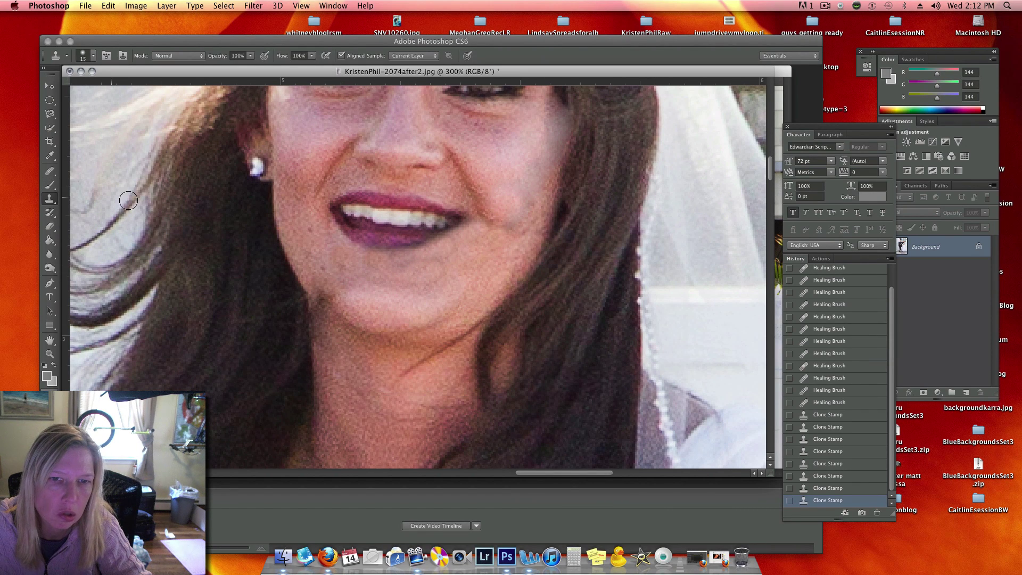
click(46, 156)
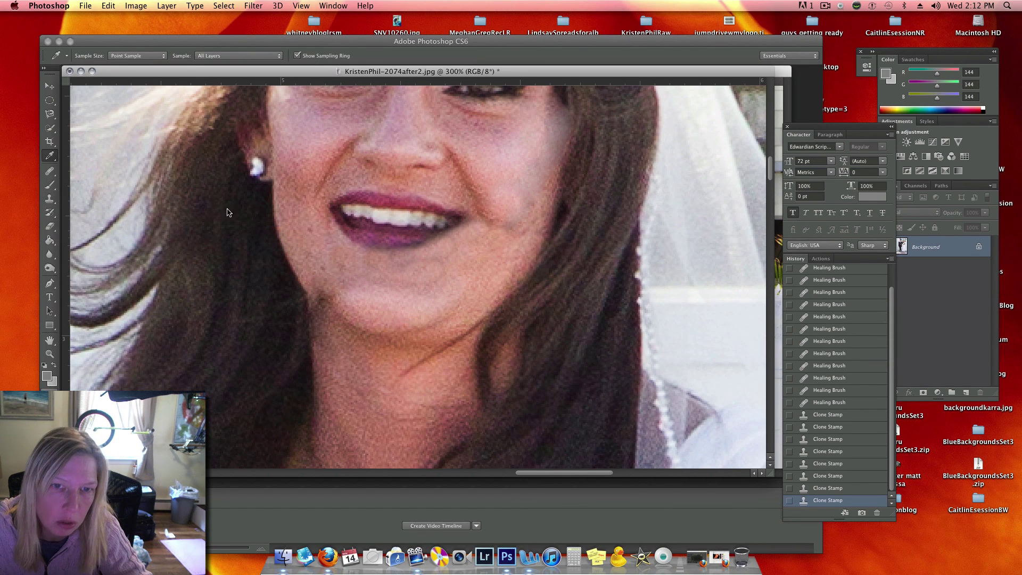
click(370, 231)
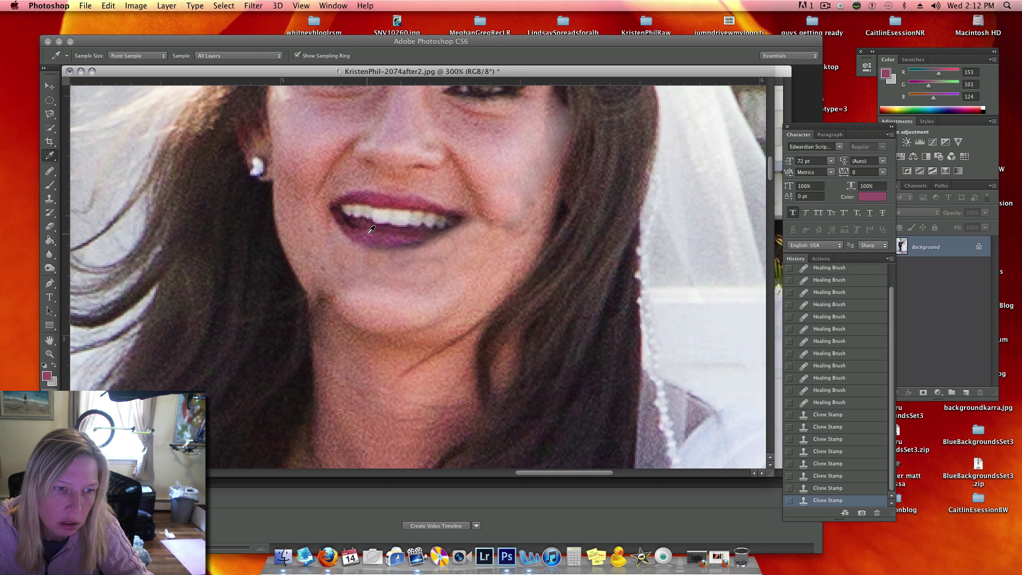
click(372, 197)
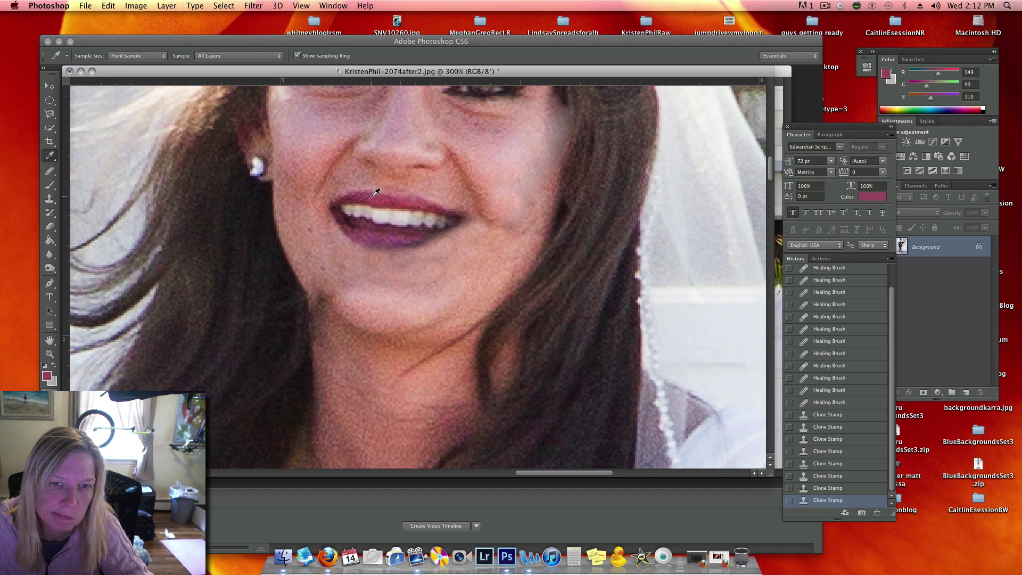
- Paint the lip colour over the lower lip and mouth corner with a soft 12 px brush at 27% opacity
click(50, 185)
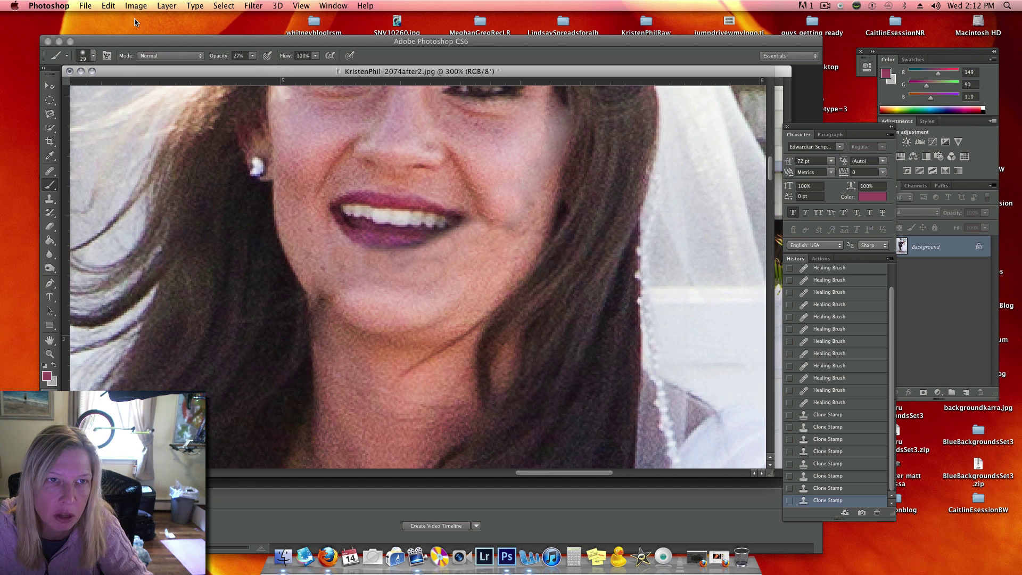
click(94, 56)
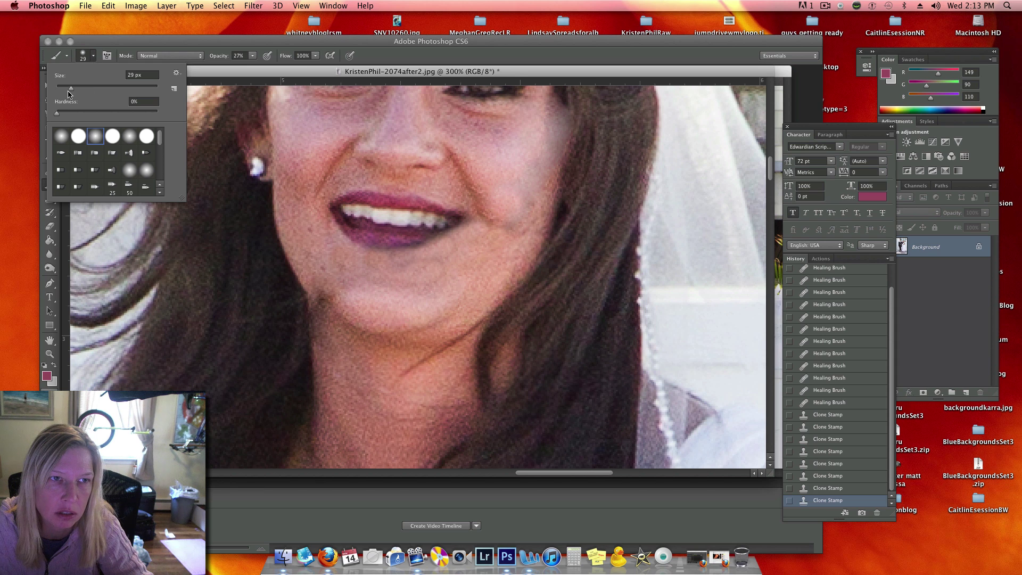
drag(68, 94, 64, 94)
click(422, 238)
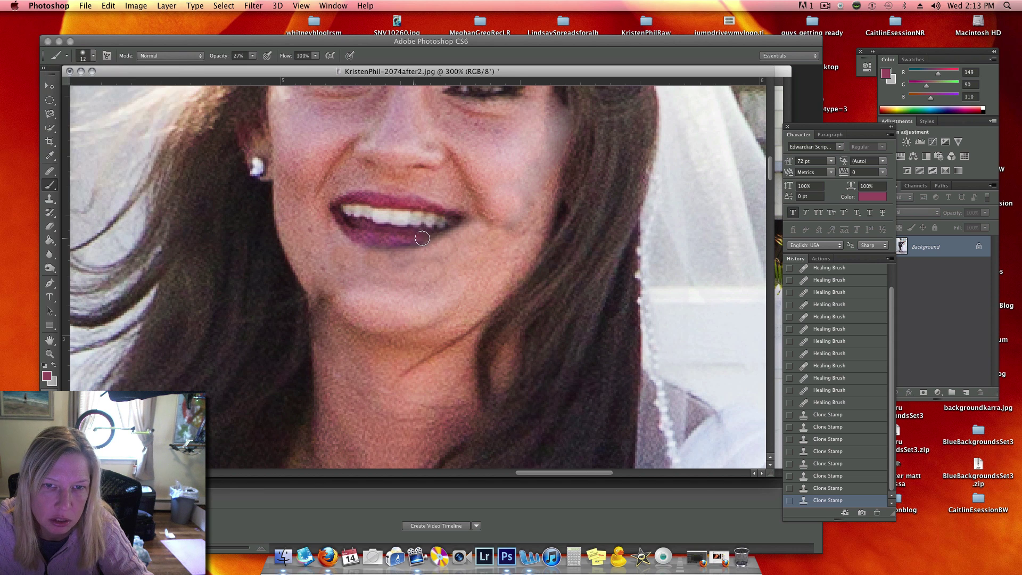
mouse_move(423, 237)
mouse_down()
mouse_move(370, 243)
mouse_move(452, 229)
mouse_move(380, 245)
mouse_move(454, 228)
mouse_up()
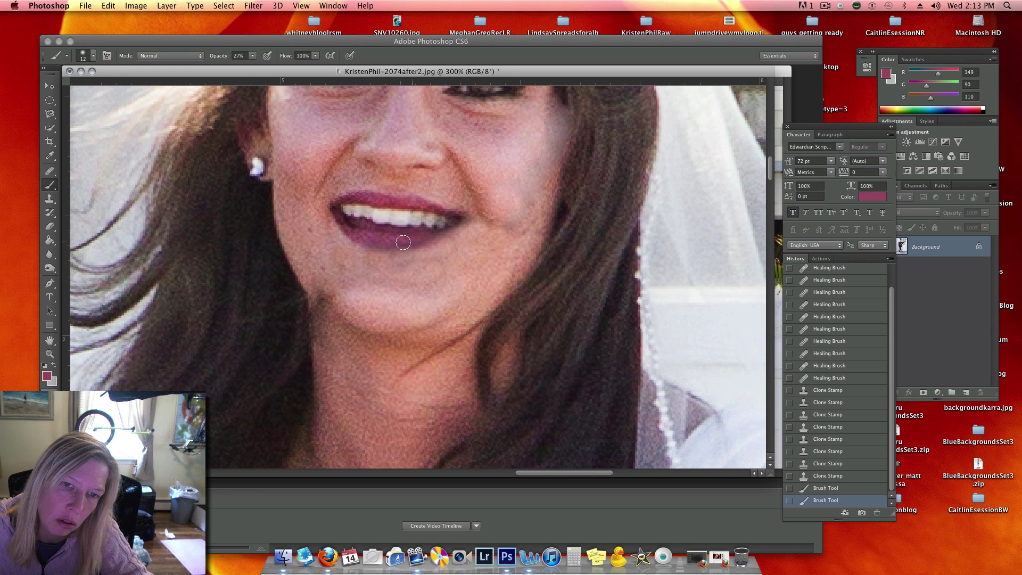
drag(366, 241, 394, 234)
drag(460, 213, 433, 216)
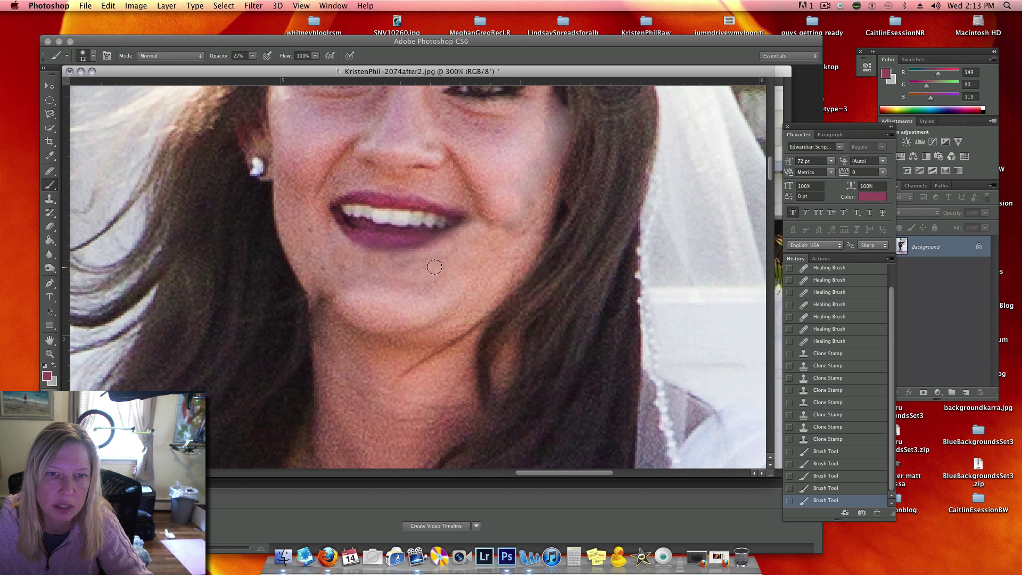
- Sample a light skin tone from the bride's cheek near the earring as the painting colour and choose the Brush Tool
scroll(426, 271, up, 5)
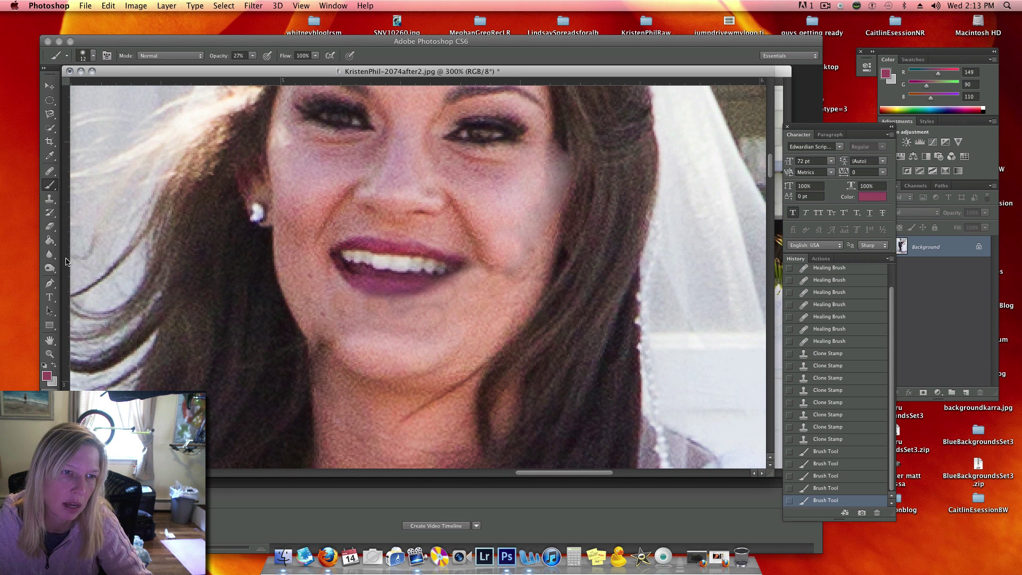
click(49, 156)
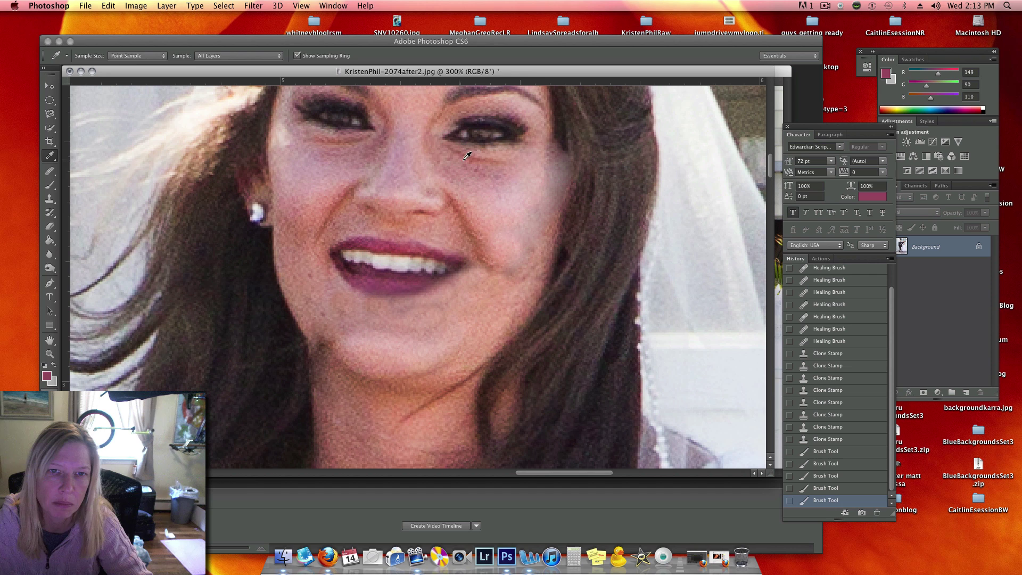
click(308, 203)
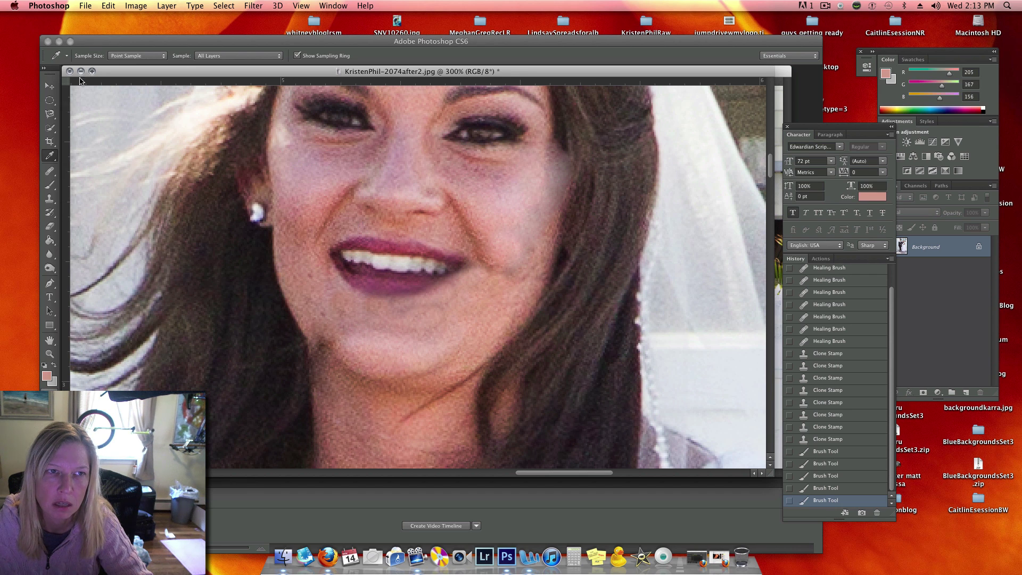
click(49, 184)
- Try cloning clean cheek skin over the discoloured cheek patch with a 43 px Clone Stamp, and undo the stroke
click(49, 199)
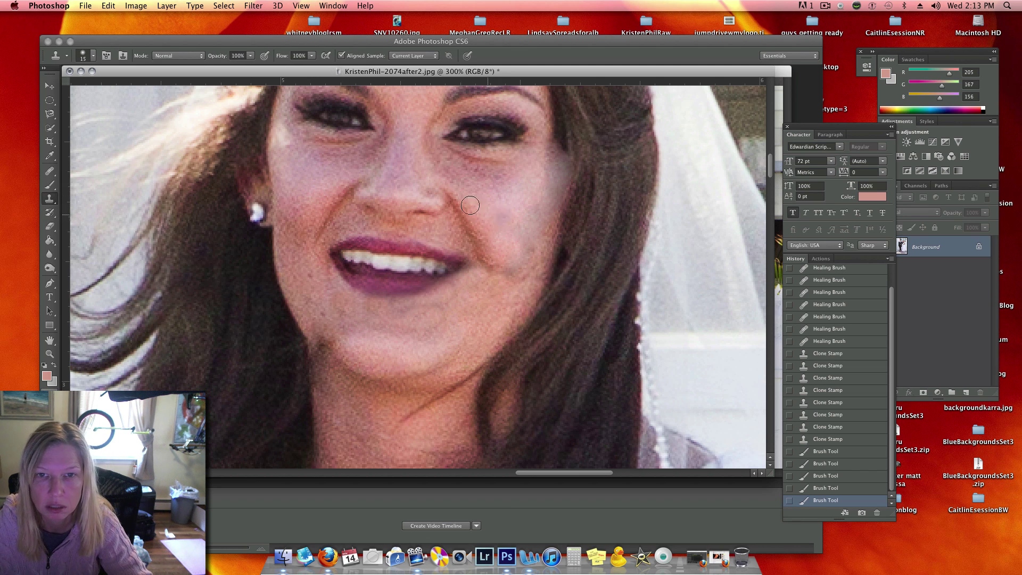
click(91, 56)
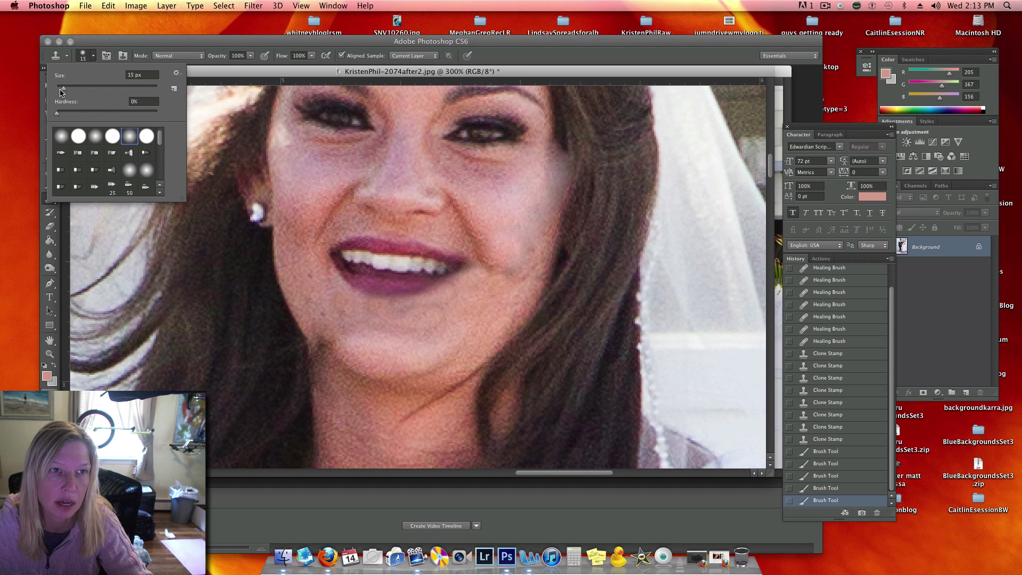
mouse_move(60, 92)
mouse_down()
mouse_move(101, 92)
mouse_move(79, 91)
mouse_up()
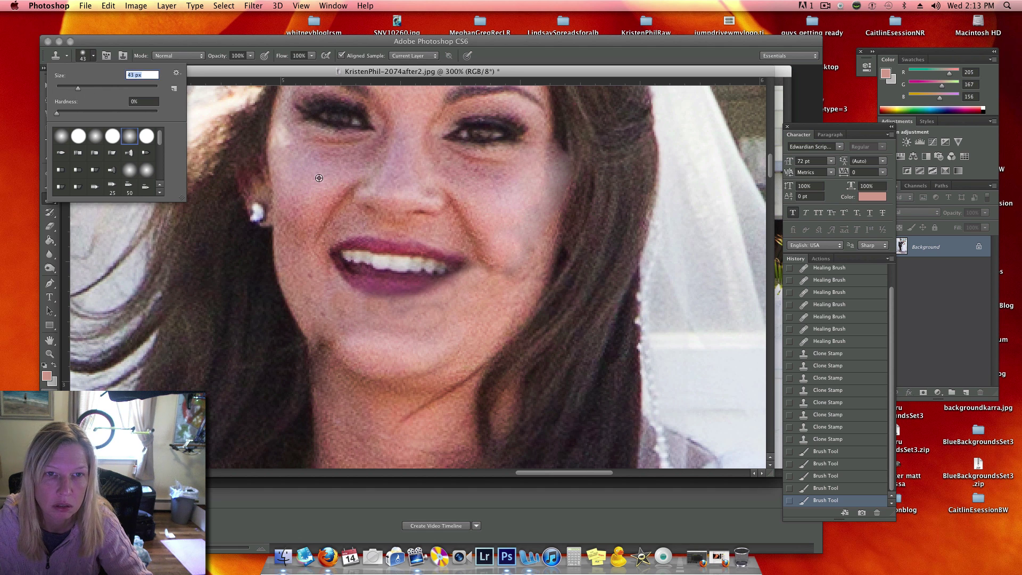
click(455, 206)
mouse_move(456, 206)
mouse_down()
mouse_move(514, 212)
mouse_move(511, 228)
mouse_up()
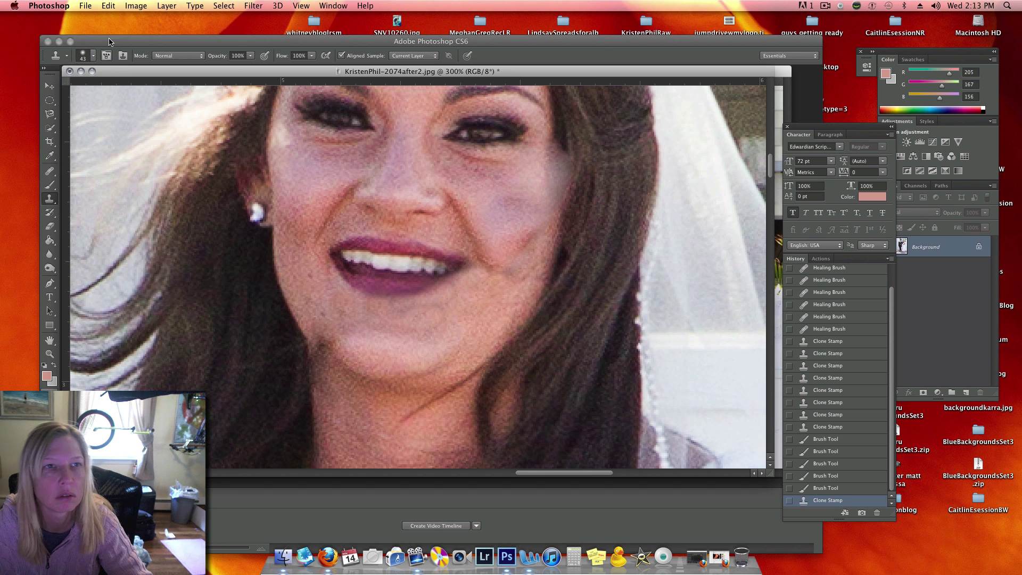
click(108, 6)
click(110, 16)
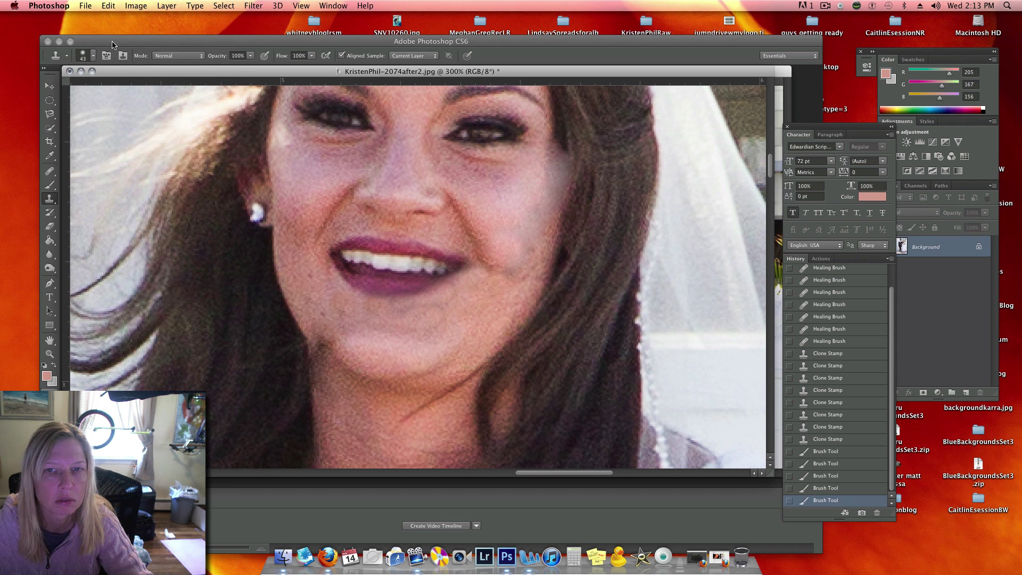
- Reduce the Clone Stamp brush size to 25 px
click(93, 55)
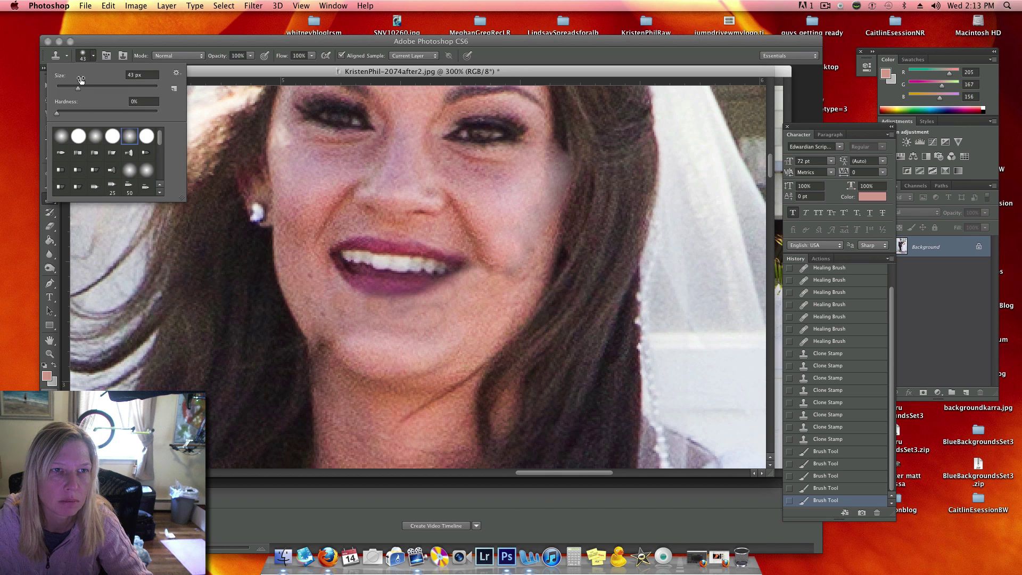
drag(60, 89, 71, 89)
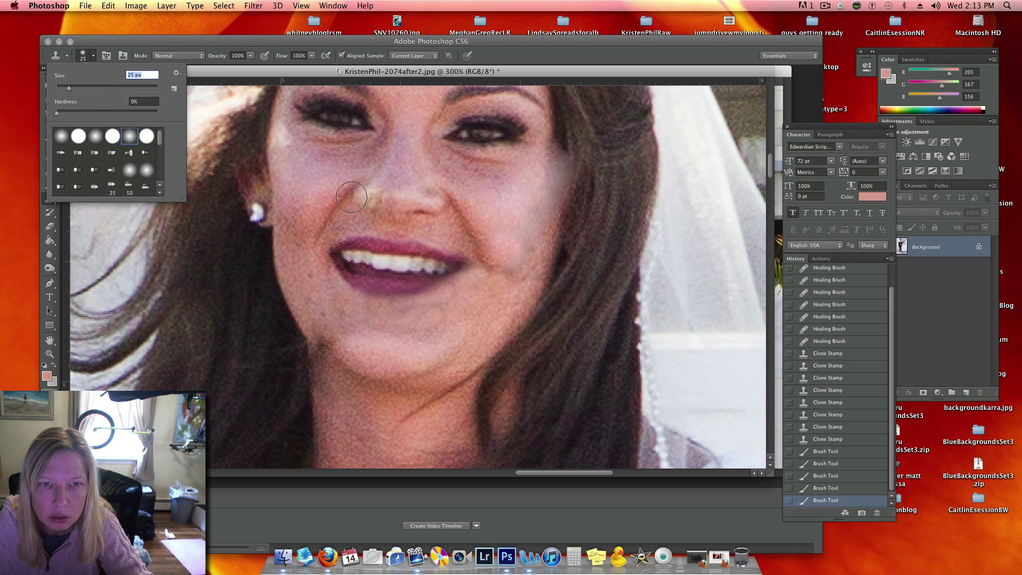
- Try cloning skin onto the cheek below the eye beside the discoloured patch, and undo the stroke
click(314, 180)
mouse_move(474, 182)
mouse_down()
mouse_move(506, 183)
mouse_move(488, 205)
mouse_up()
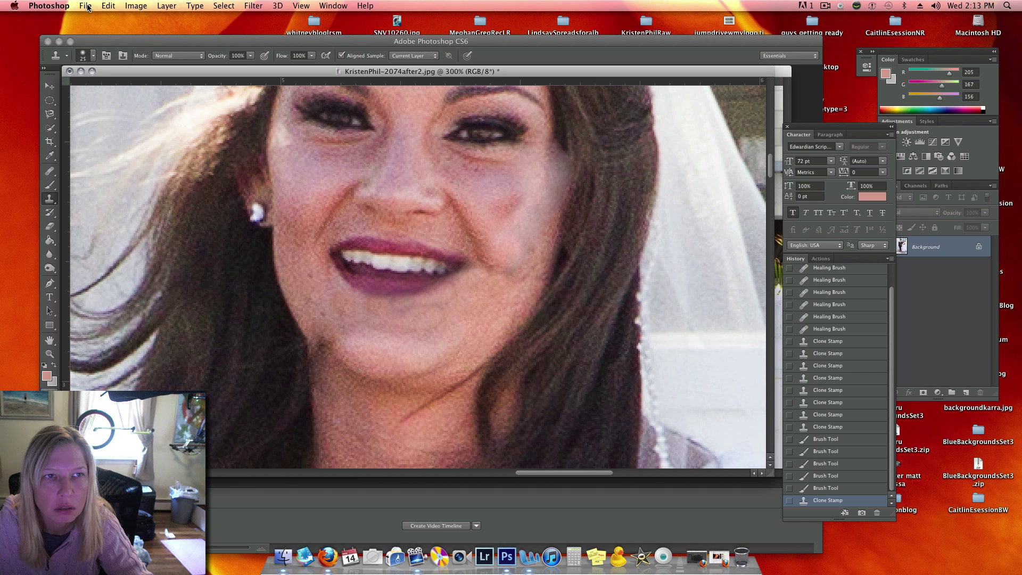
click(103, 6)
click(128, 14)
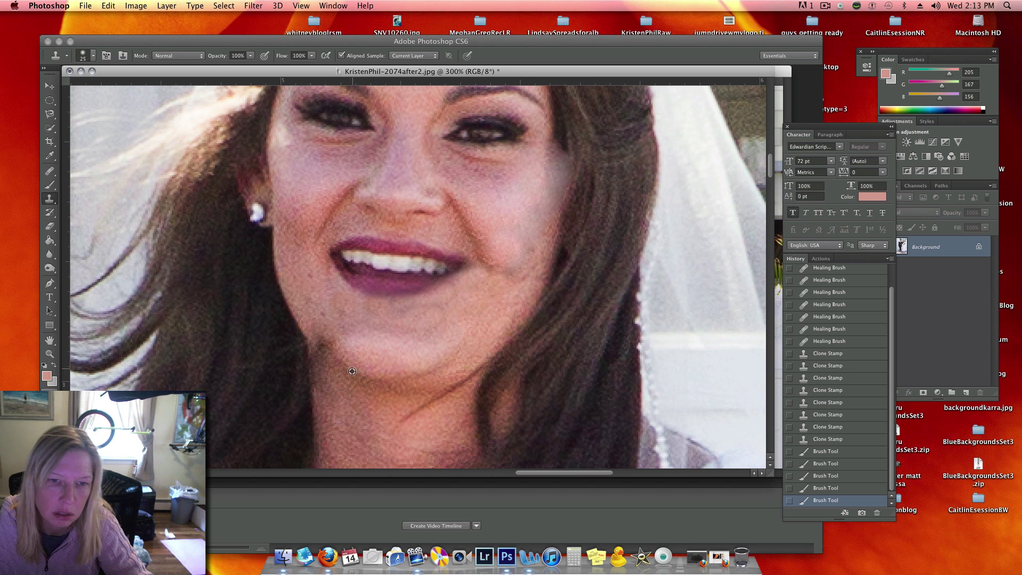
- Clone over the dark notch at the bride's jaw and rebuild the hair edge along the discoloured cheek with the Clone Stamp
drag(323, 347, 323, 349)
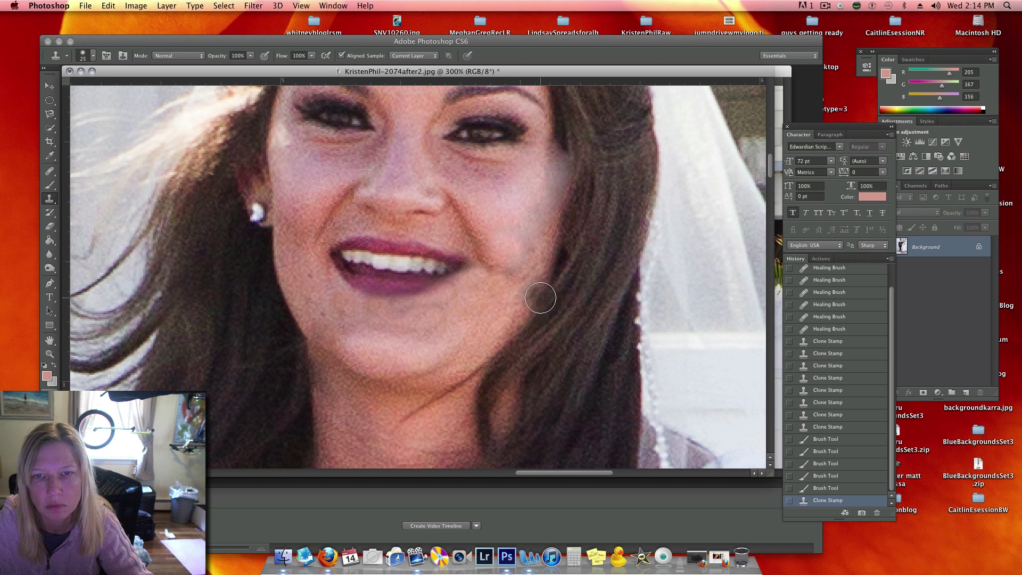
alt+click(558, 114)
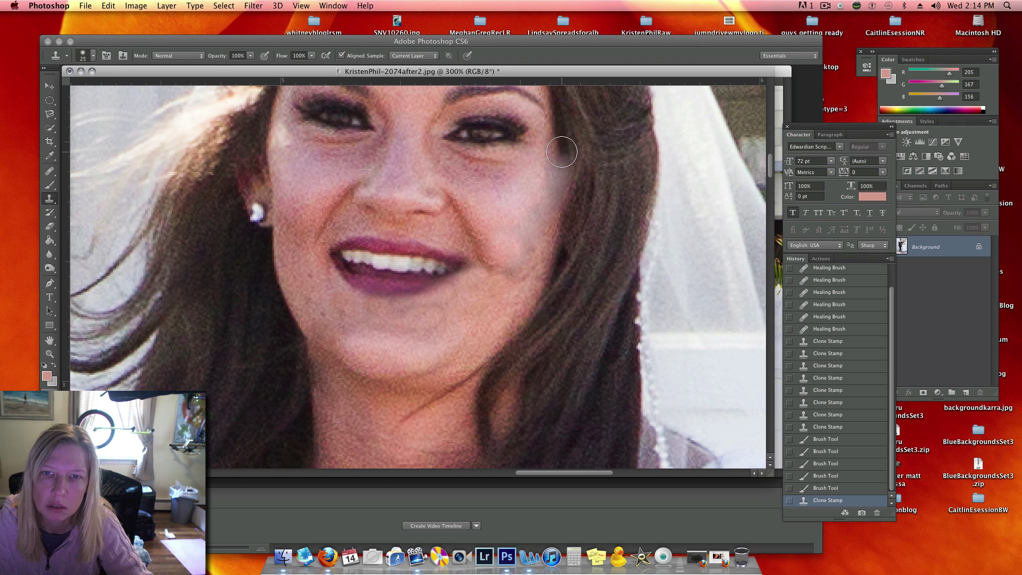
drag(560, 153, 570, 198)
scroll(609, 185, up, 3)
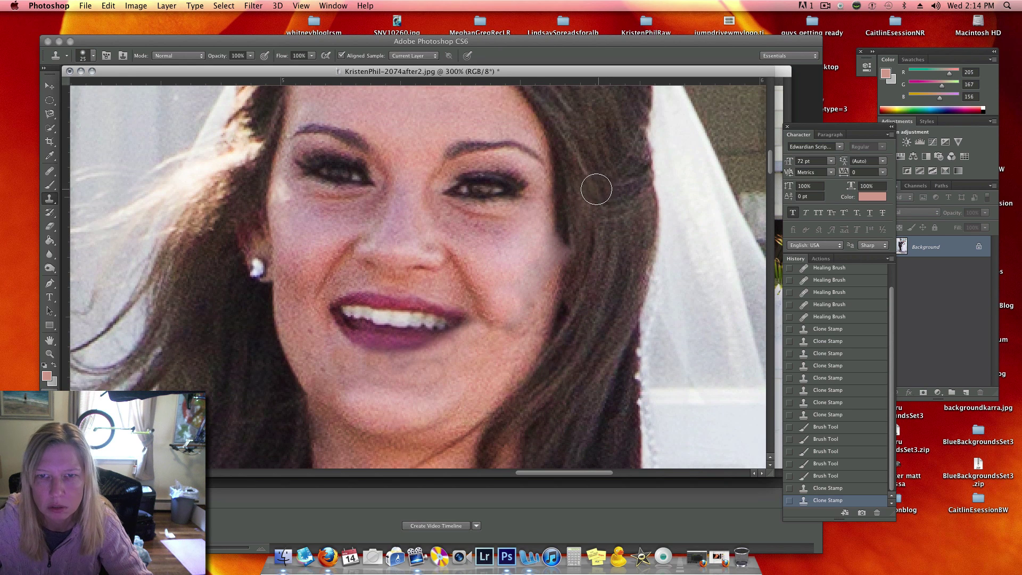
alt+click(557, 204)
drag(557, 218, 563, 282)
scroll(619, 233, down, 2)
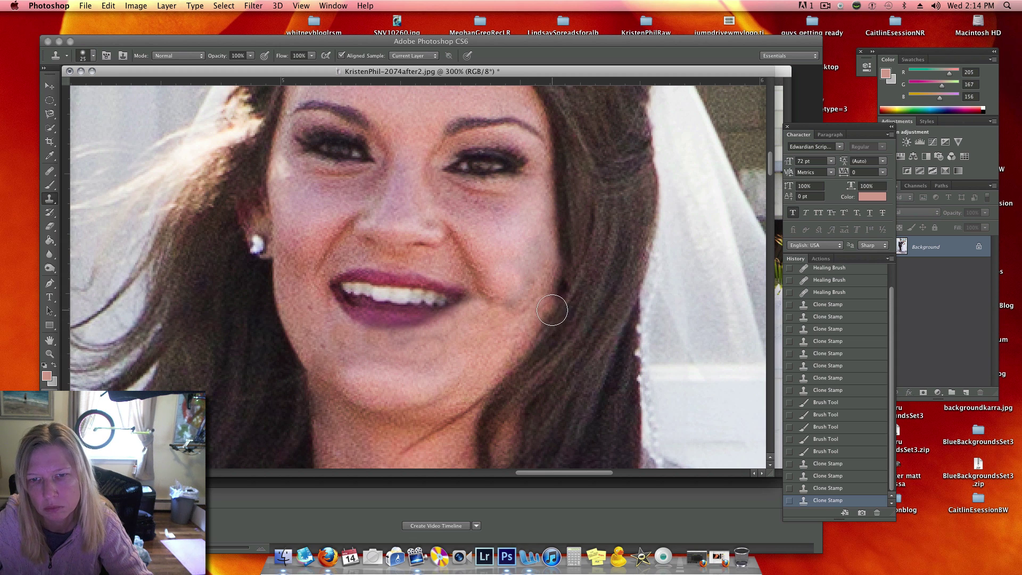
drag(551, 302, 562, 266)
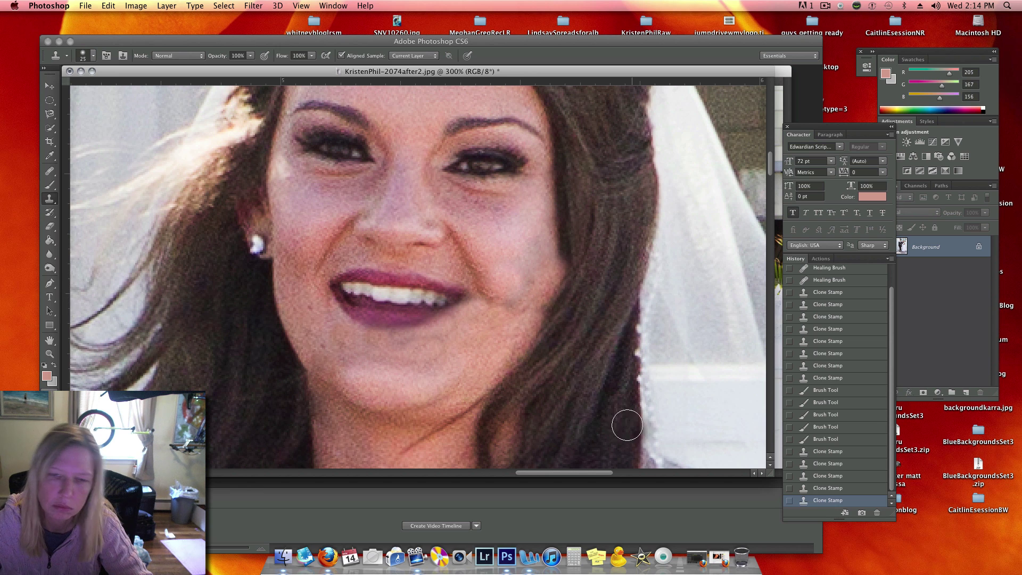
mouse_move(551, 308)
mouse_down()
mouse_move(567, 241)
mouse_move(561, 281)
mouse_up()
alt+click(567, 219)
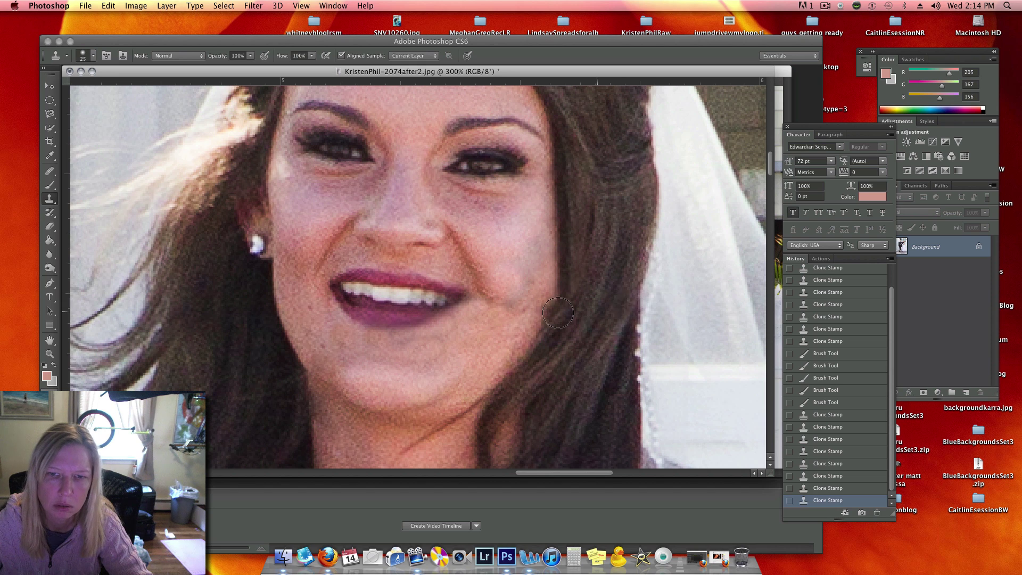
- Clone nearby clean skin over the dark spots on the lower cheek beside the mouth
alt+click(509, 324)
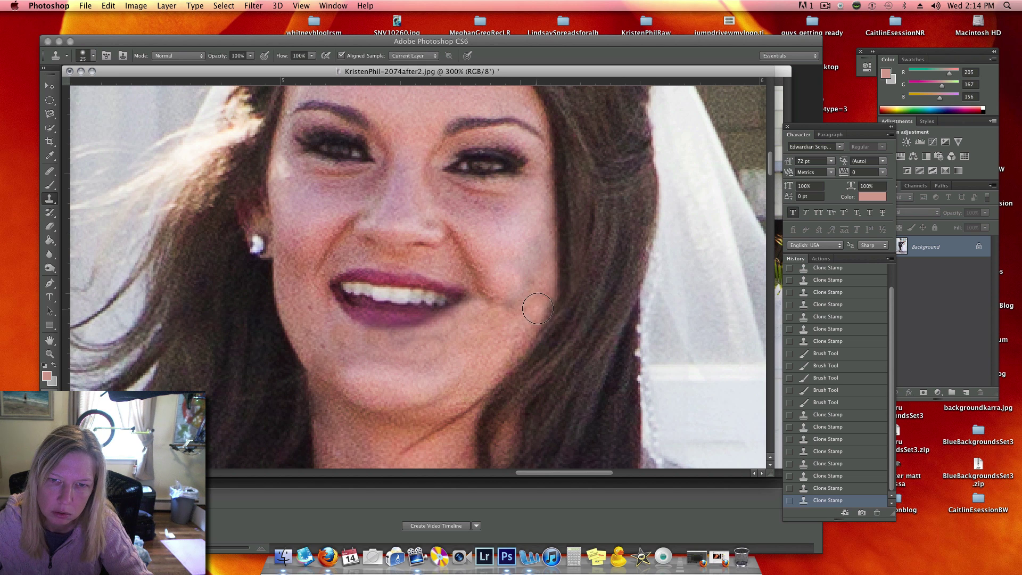
mouse_move(532, 310)
mouse_down()
mouse_move(548, 309)
mouse_move(516, 294)
mouse_move(525, 290)
mouse_up()
alt+click(506, 266)
click(515, 300)
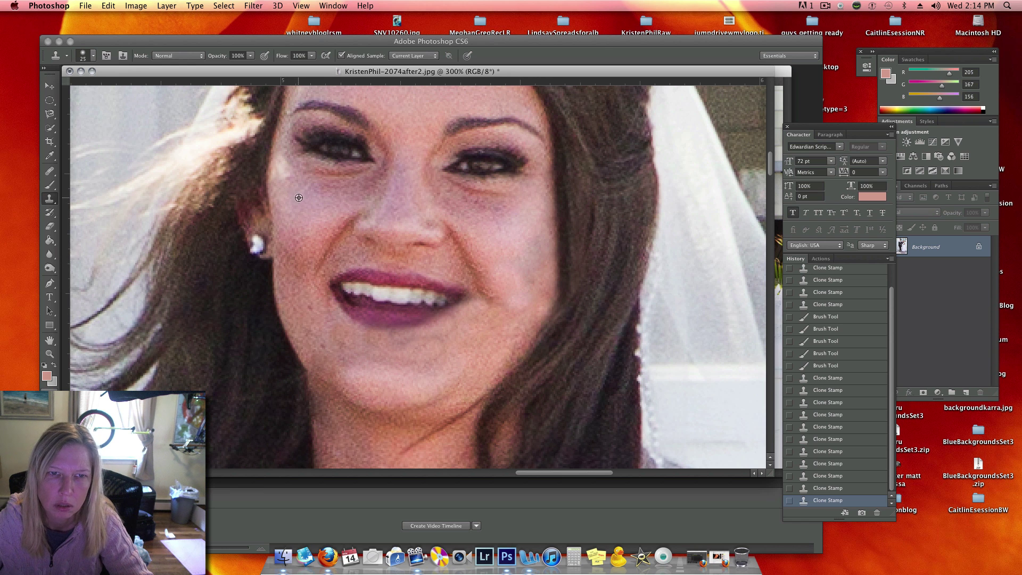
- Sample skin from the bride's forehead and clone it over the discoloured patch on her cheek
key(super+minus)
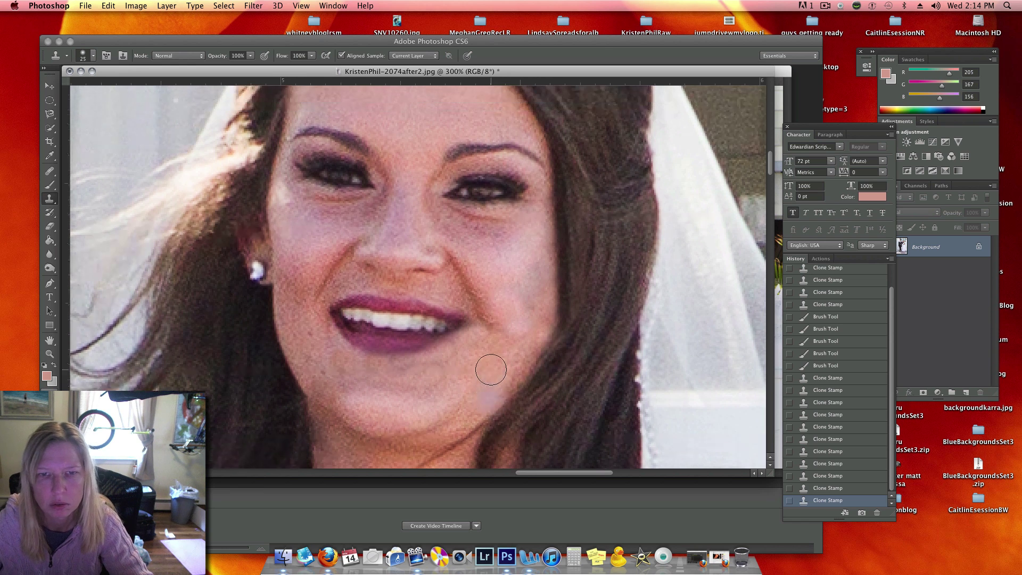
key(super+minus)
key(super+minus)
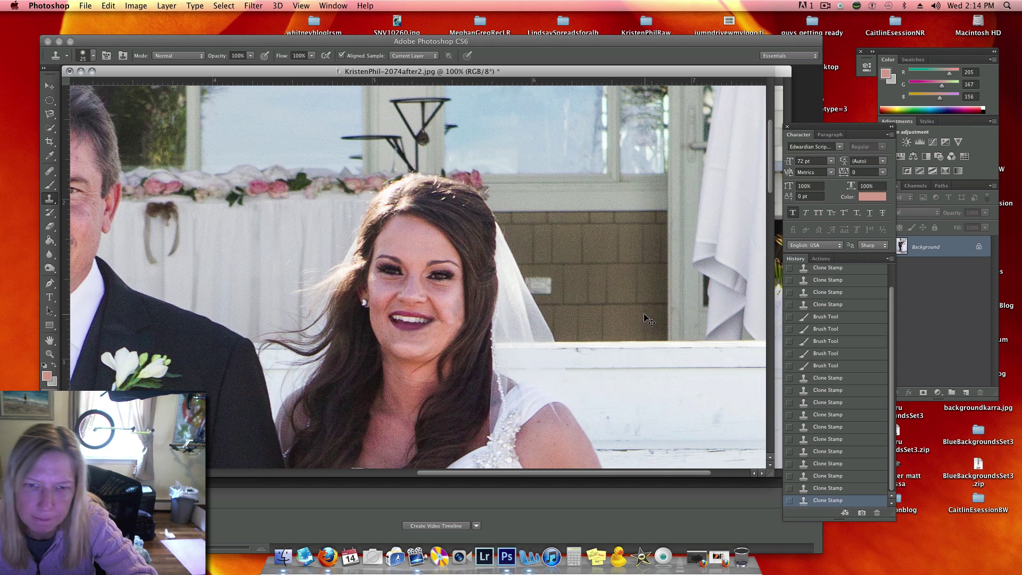
key(super+minus)
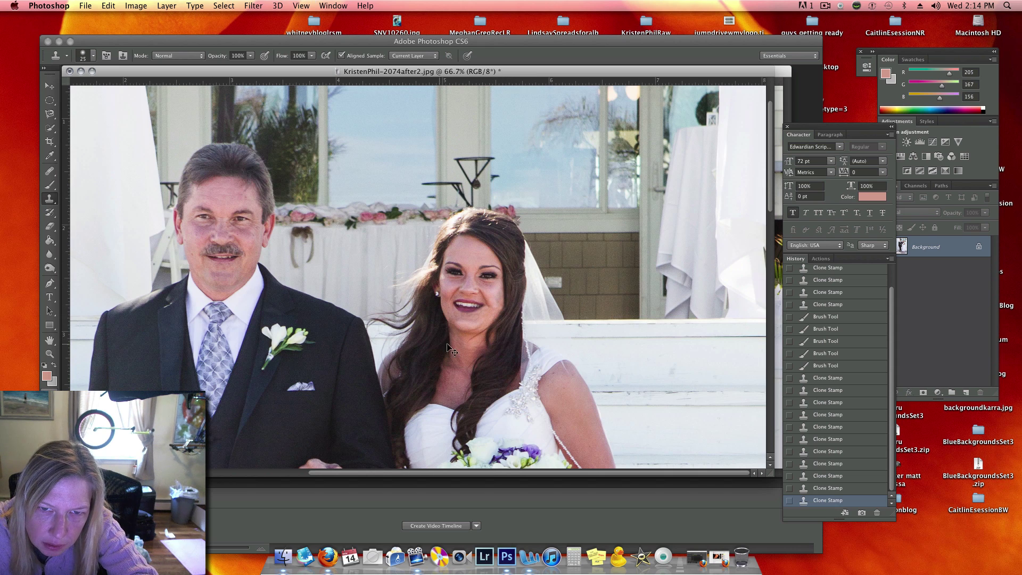
key(super+plus)
key(super+plus)
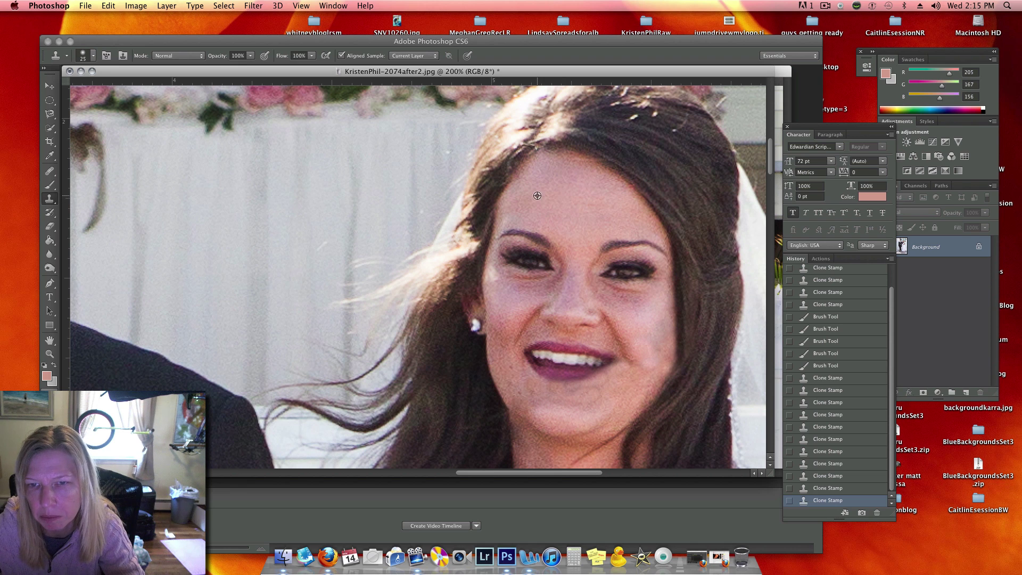
alt+click(572, 211)
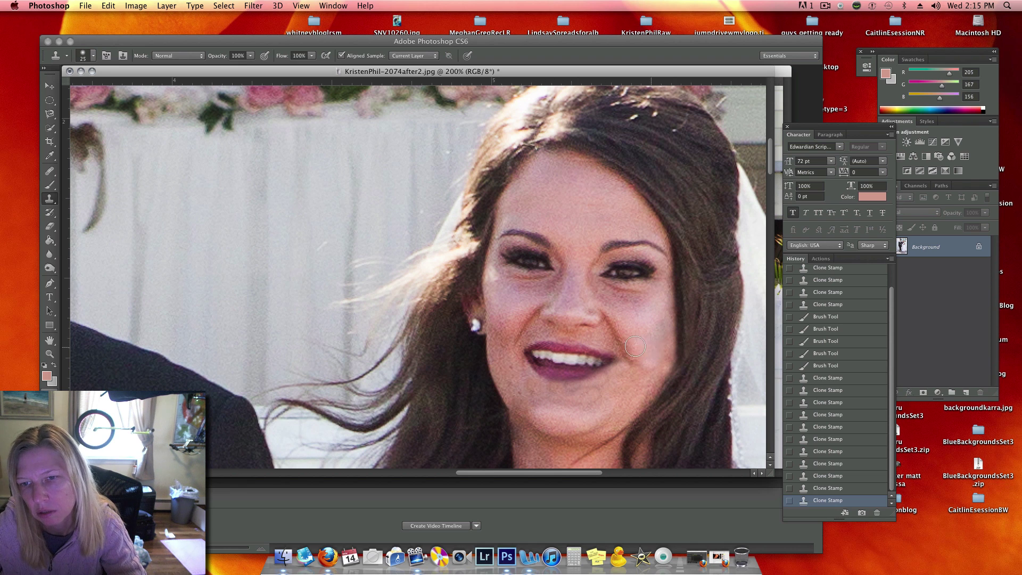
mouse_move(644, 342)
mouse_down()
mouse_move(656, 320)
mouse_move(658, 351)
mouse_move(634, 341)
mouse_move(628, 323)
mouse_move(647, 333)
mouse_up()
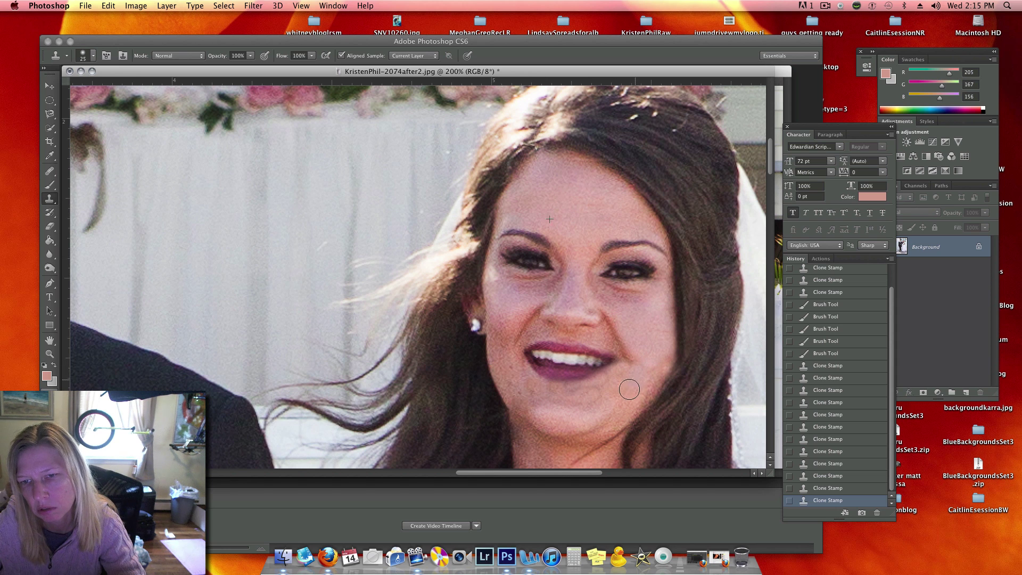
- Try cloning over the lower jaw beside the chin, and undo the stroke
drag(628, 391, 613, 403)
click(108, 6)
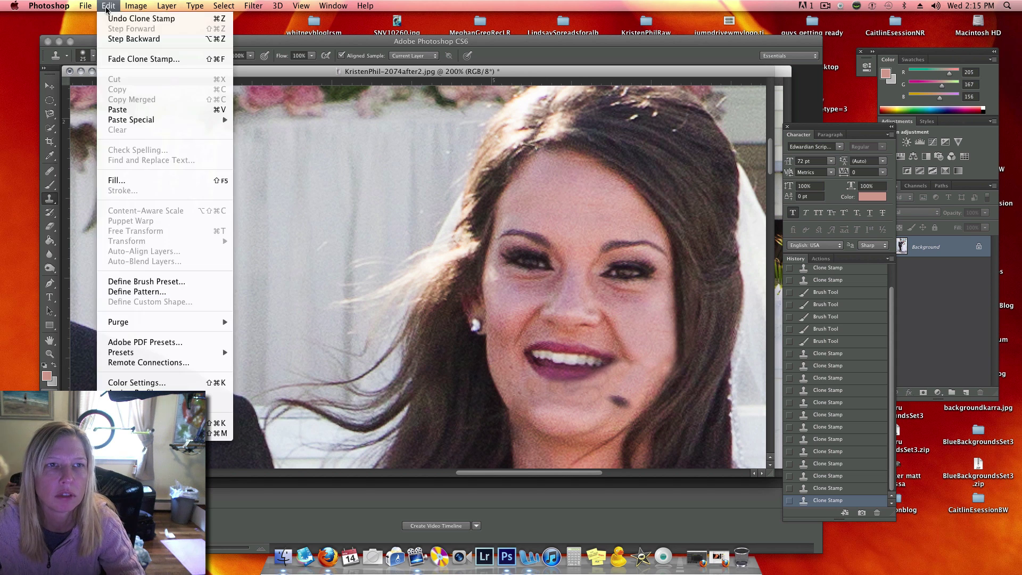
click(127, 18)
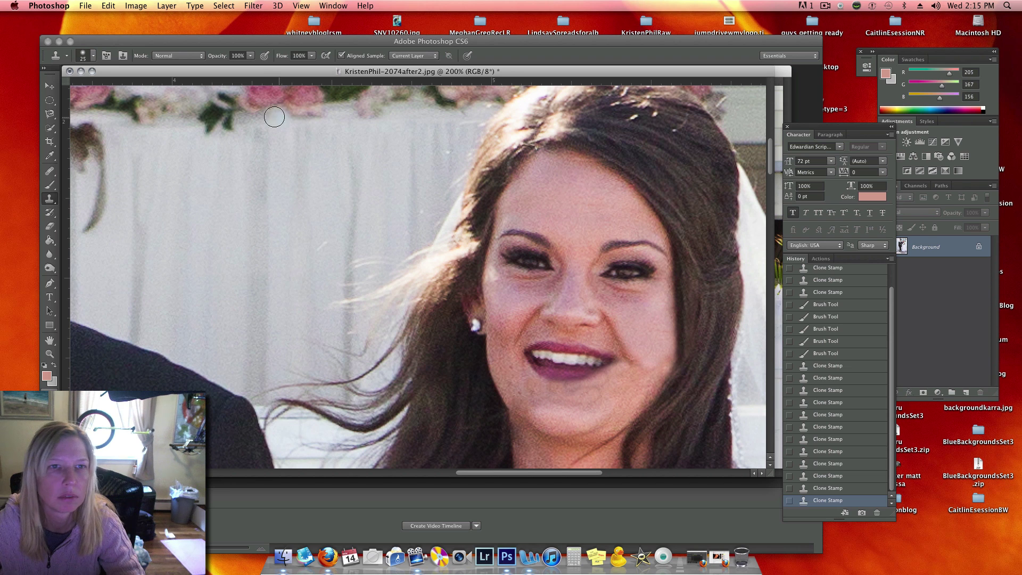
- Lower the Clone Stamp opacity to 39%, clone forehead skin under the bride's eyes, and undo the last stroke
click(250, 56)
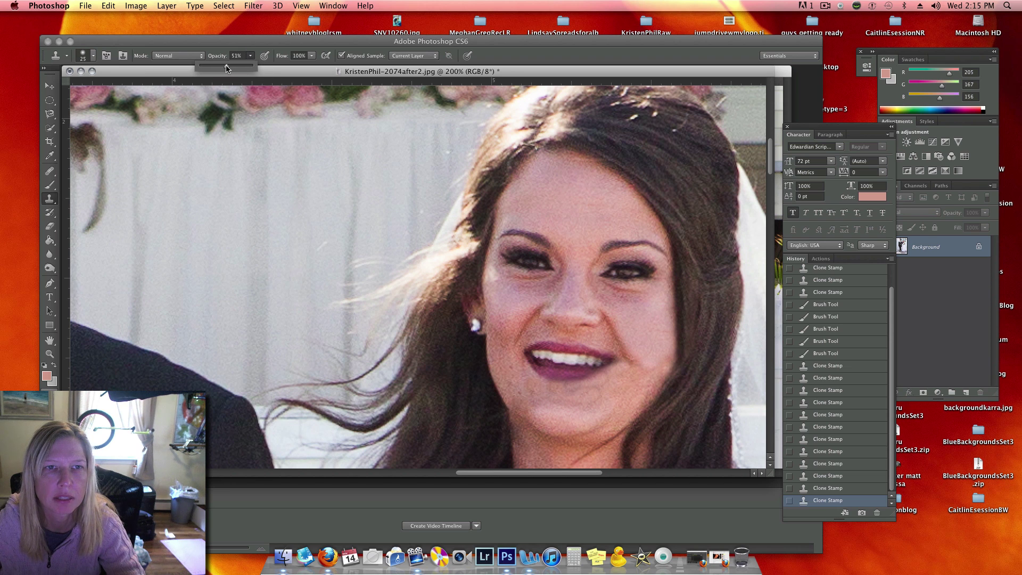
drag(223, 67, 219, 68)
click(561, 201)
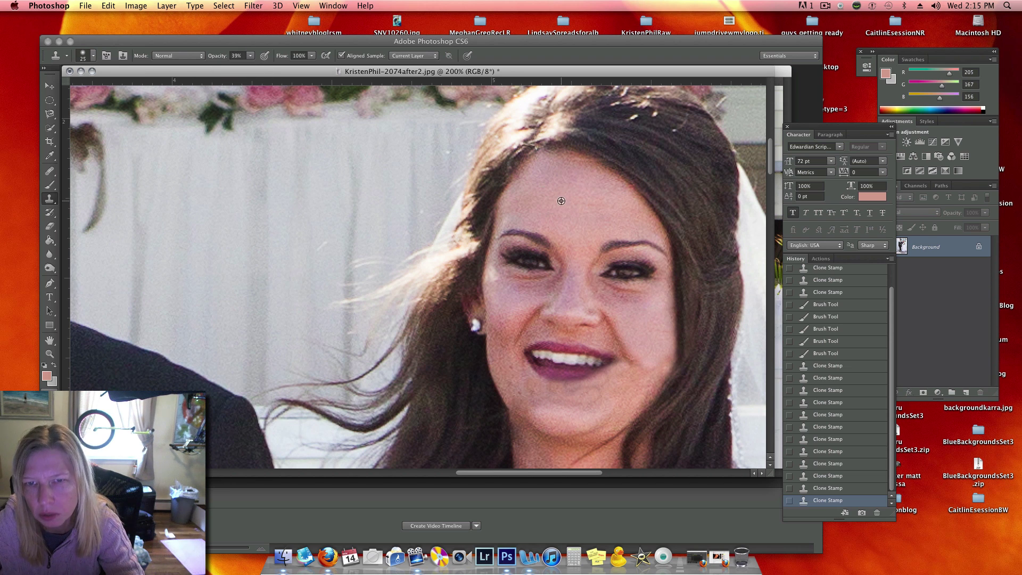
mouse_move(611, 292)
mouse_down()
mouse_move(627, 292)
mouse_move(607, 290)
mouse_up()
drag(535, 298, 546, 283)
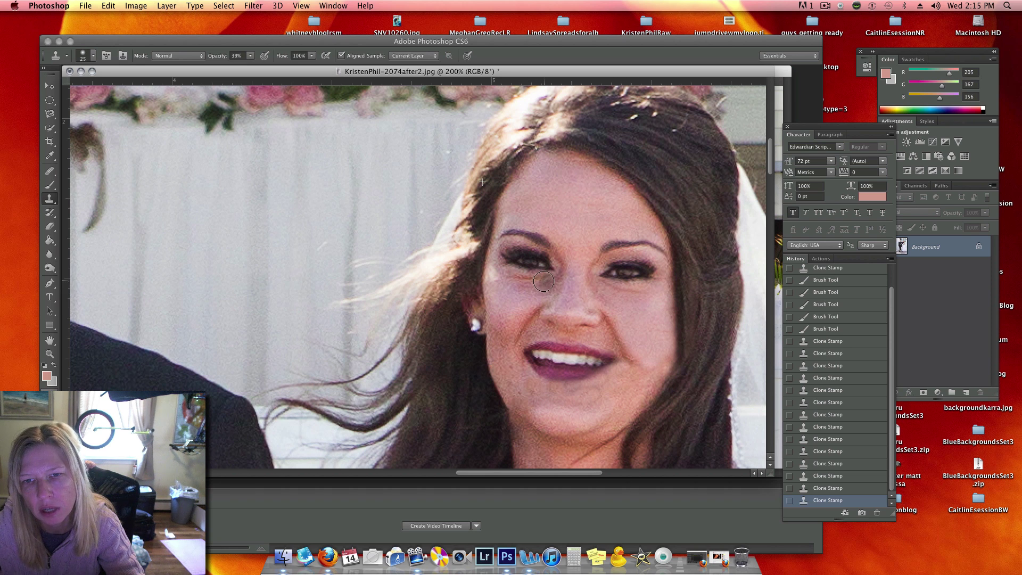
click(109, 6)
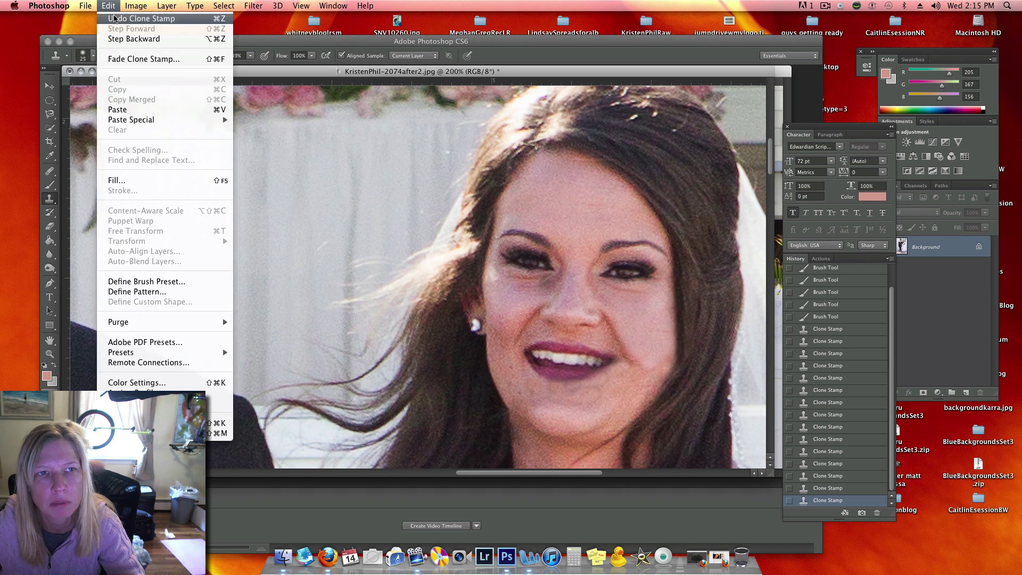
click(128, 43)
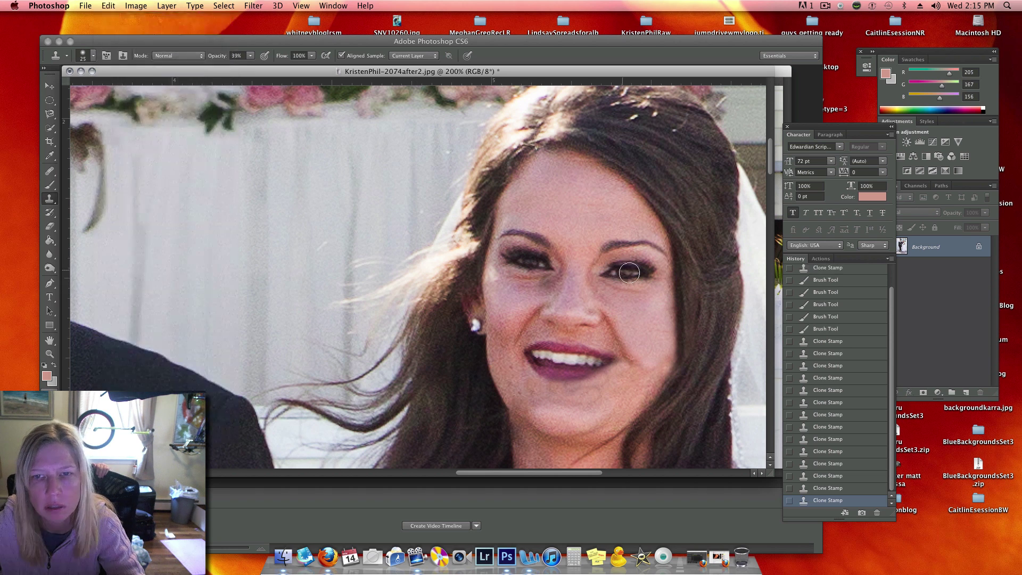
- Resample the forehead skin and lighten the shadows beneath both eyes and beside the nose with the Clone Stamp
alt+click(574, 217)
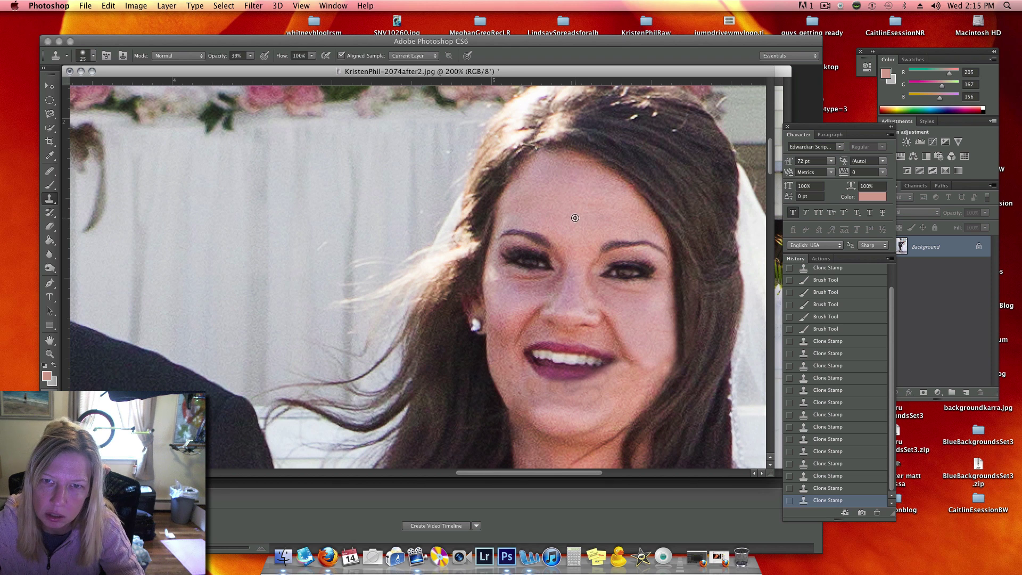
mouse_move(541, 286)
mouse_down()
mouse_move(514, 285)
mouse_move(525, 284)
mouse_up()
click(559, 281)
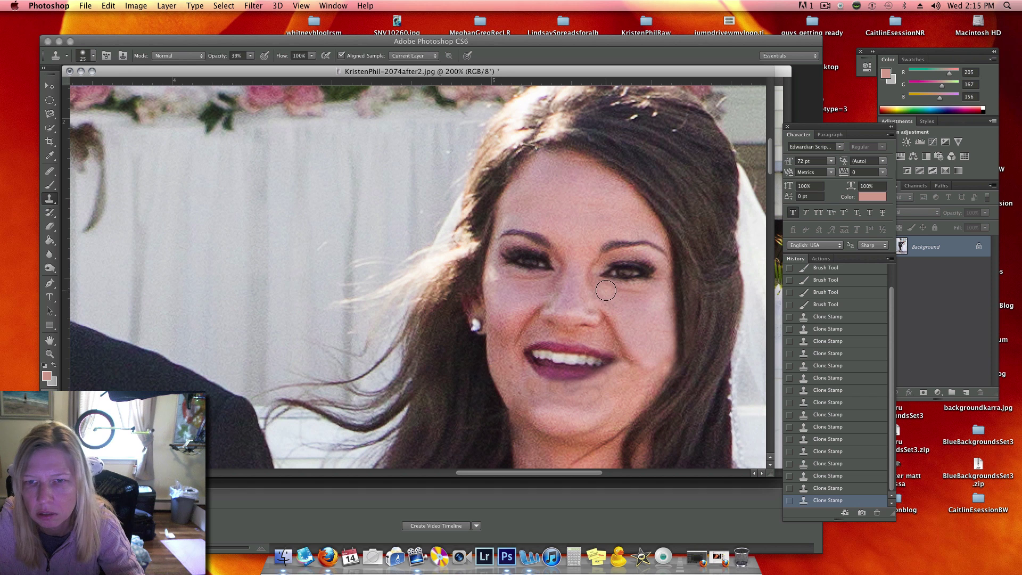
drag(605, 291, 582, 256)
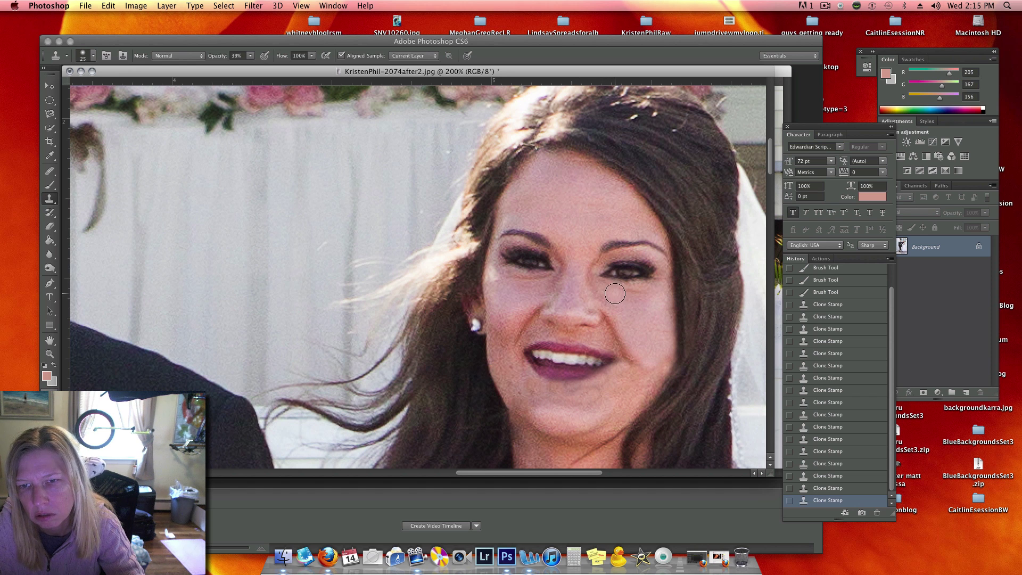
drag(632, 294, 623, 304)
- Clone sampled skin over the lower cheek and chin to even out the skin tone below the mouth
scroll(621, 308, down, 5)
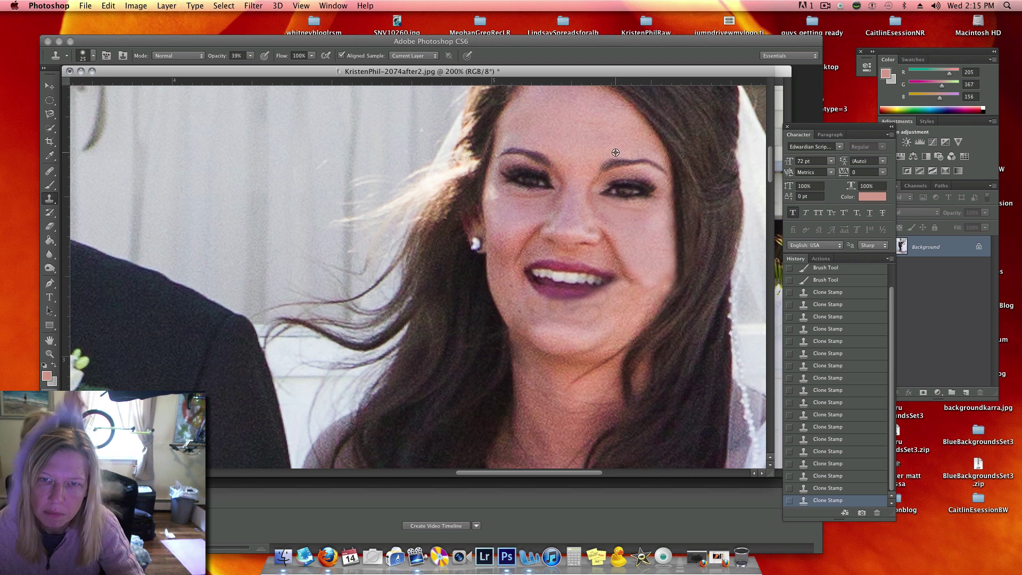
alt+click(545, 126)
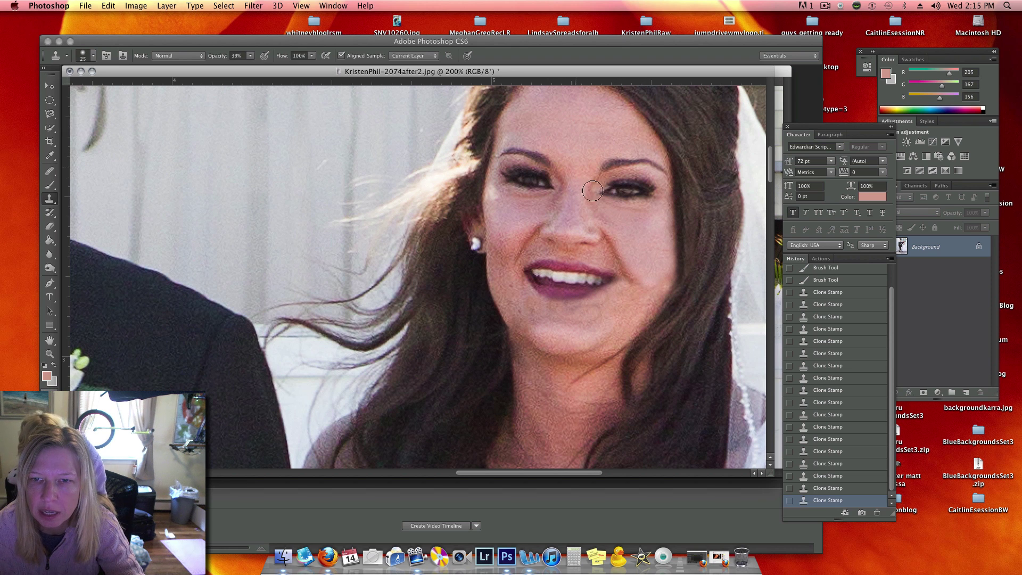
mouse_move(648, 292)
mouse_down()
mouse_move(661, 271)
mouse_move(625, 322)
mouse_move(575, 339)
mouse_up()
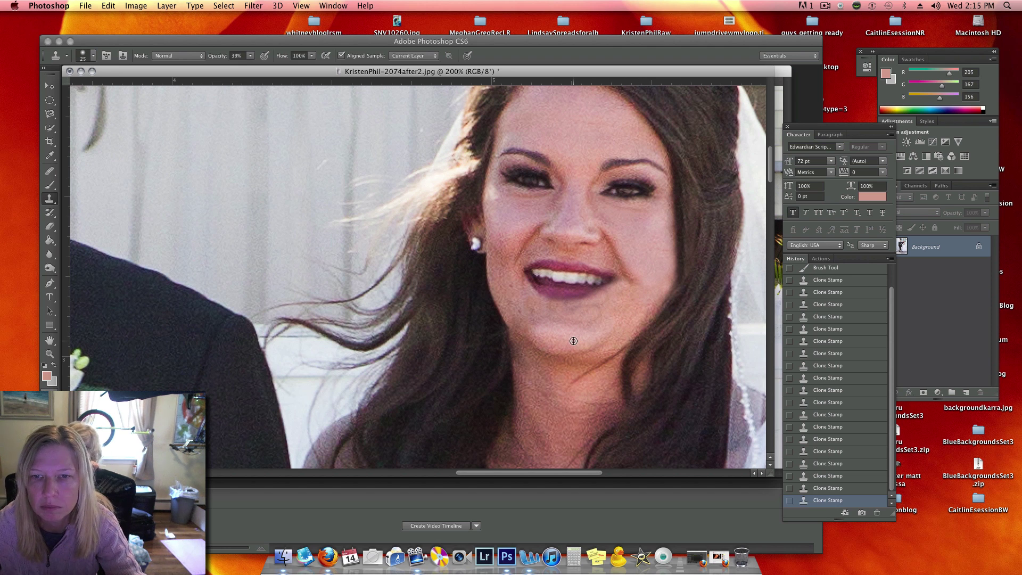
mouse_move(574, 341)
mouse_down()
mouse_move(597, 306)
mouse_move(564, 312)
mouse_up()
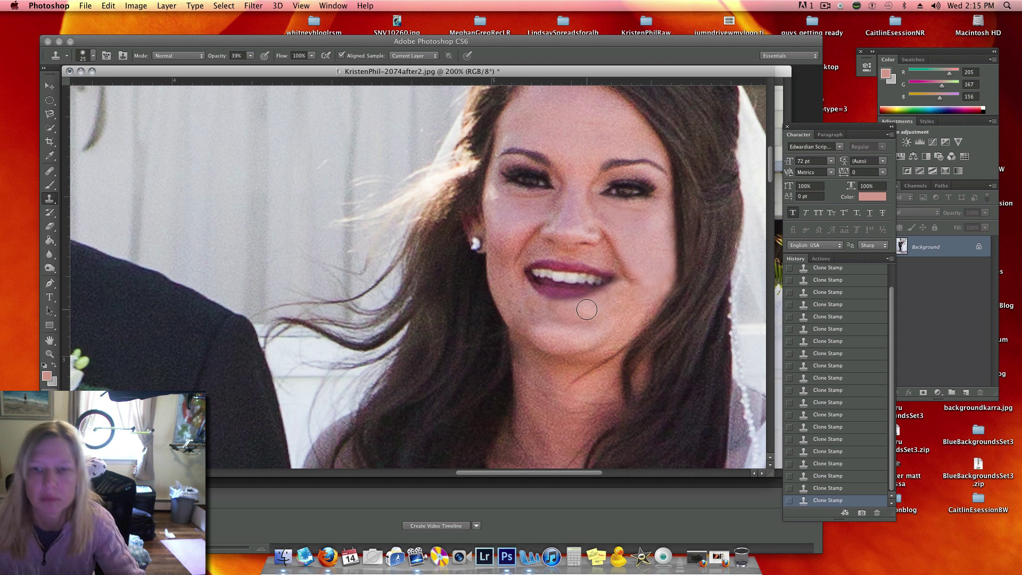
alt+click(555, 145)
mouse_move(584, 328)
mouse_down()
mouse_move(609, 305)
mouse_move(564, 317)
mouse_move(573, 310)
mouse_up()
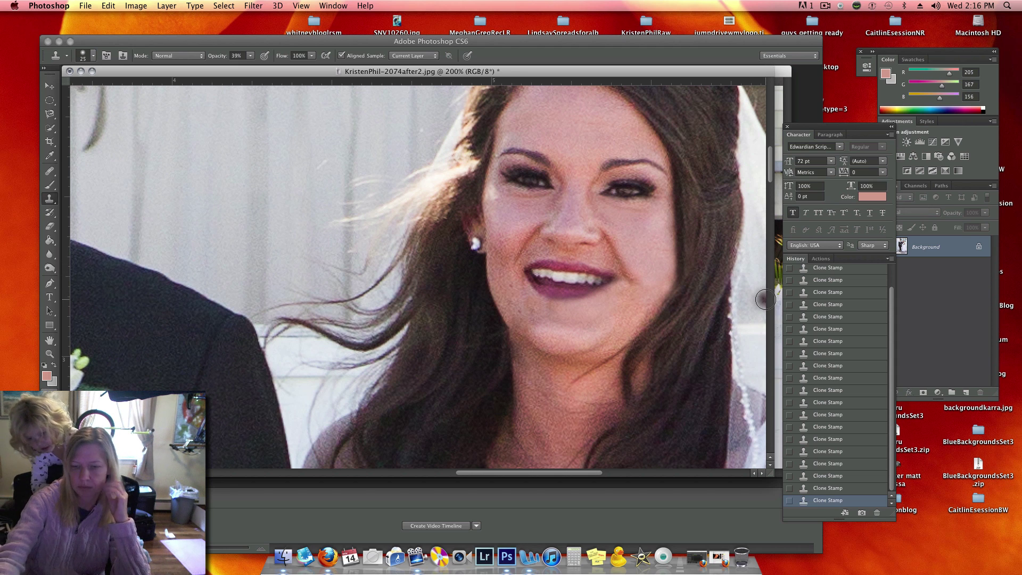
- Examine the retouched bride's face within the whole wedding photo at several zoom levels
key(super+minus)
key(super+minus)
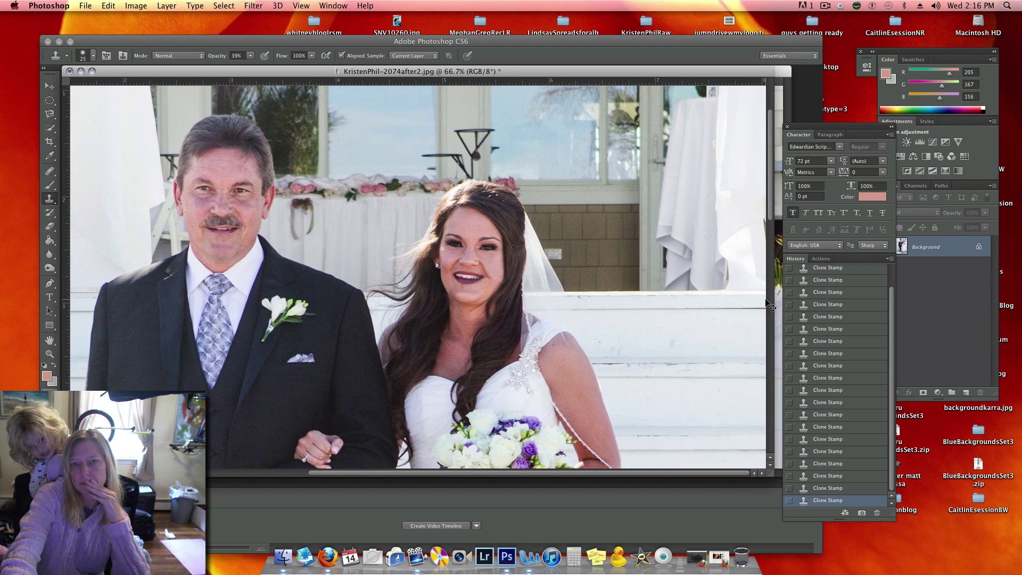
key(super+minus)
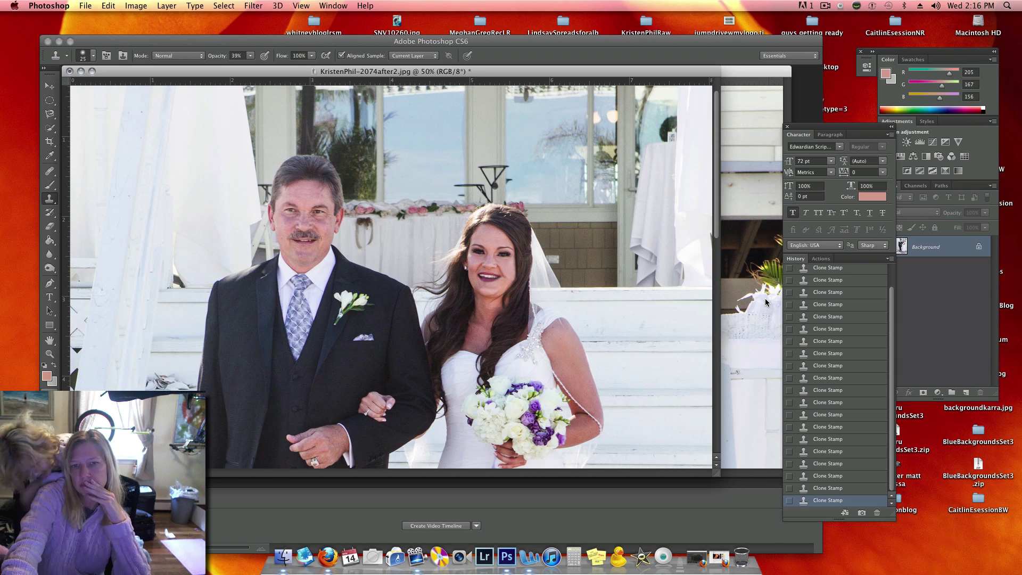
key(super+equal)
key(super+equal)
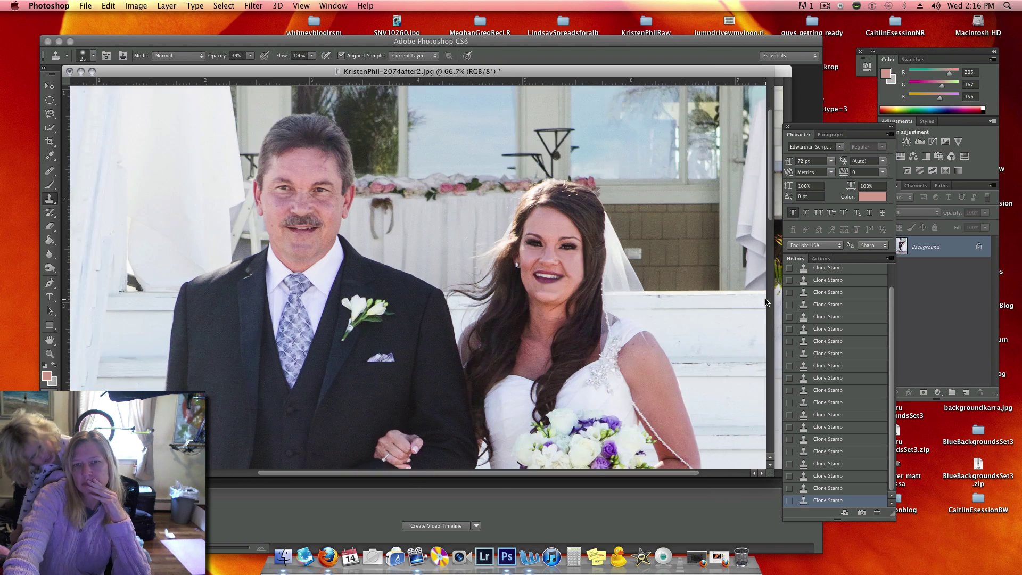
key(super+minus)
key(super+minus)
key(super+minus)
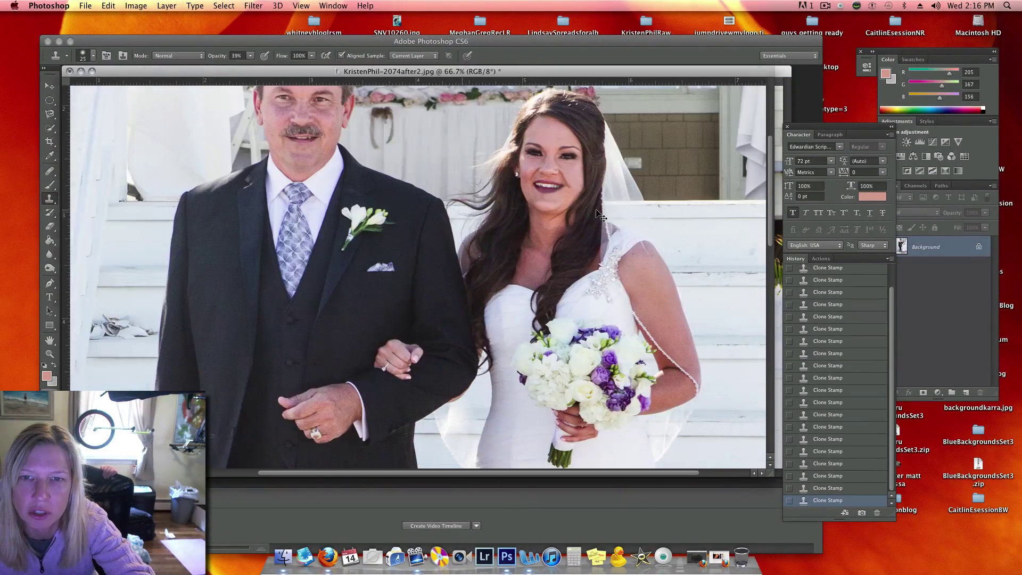
scroll(607, 213, up, 3)
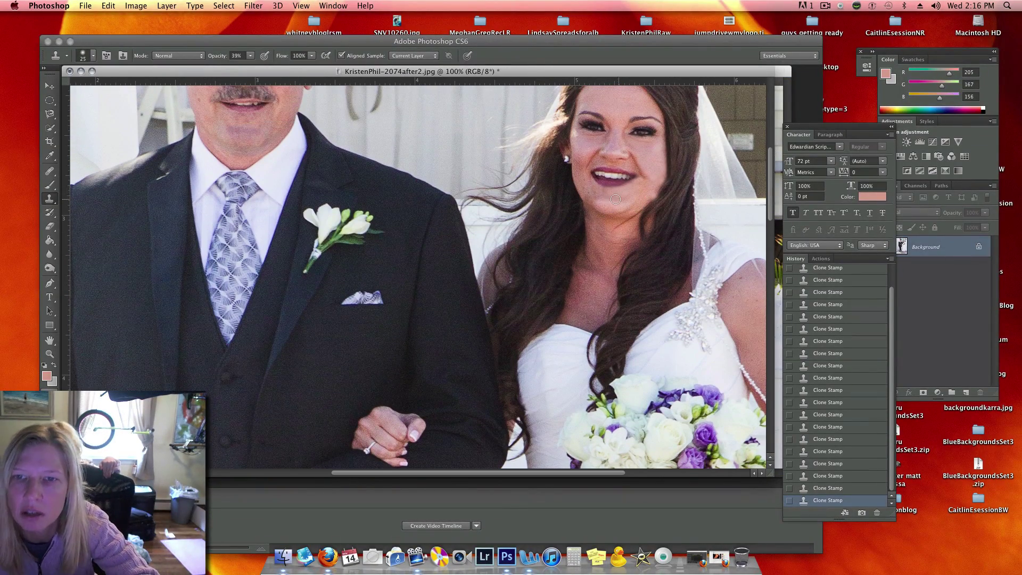